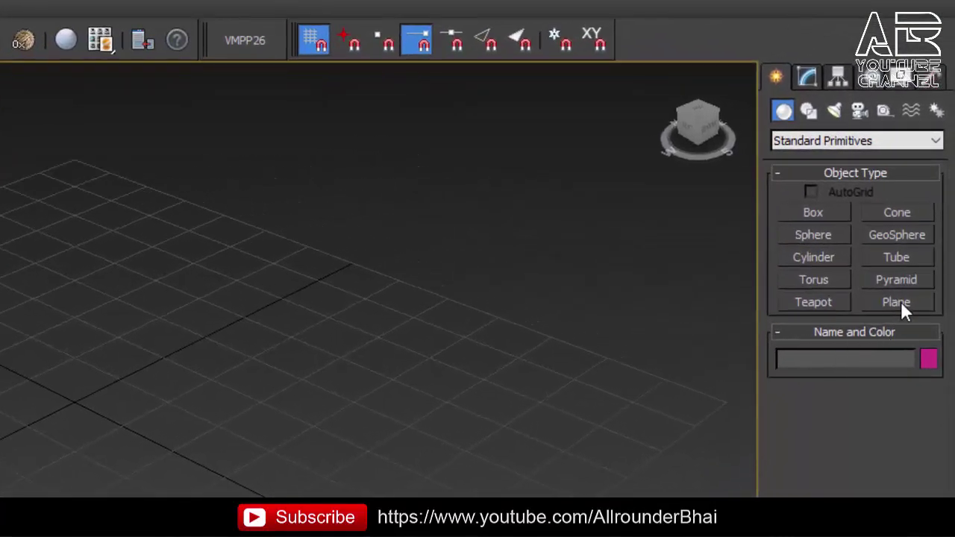
- Create a ground plane across the grid with a teapot at its centre, then orbit lower
{"action": "left_click", "coordinate": [897, 303]}
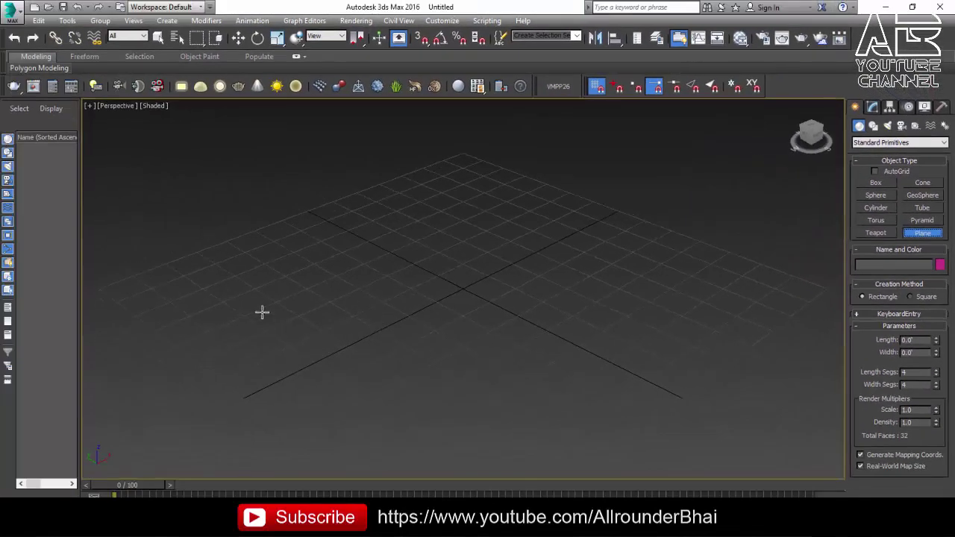
{"action": "left_click_drag", "start_coordinate": [98, 288], "coordinate": [826, 288]}
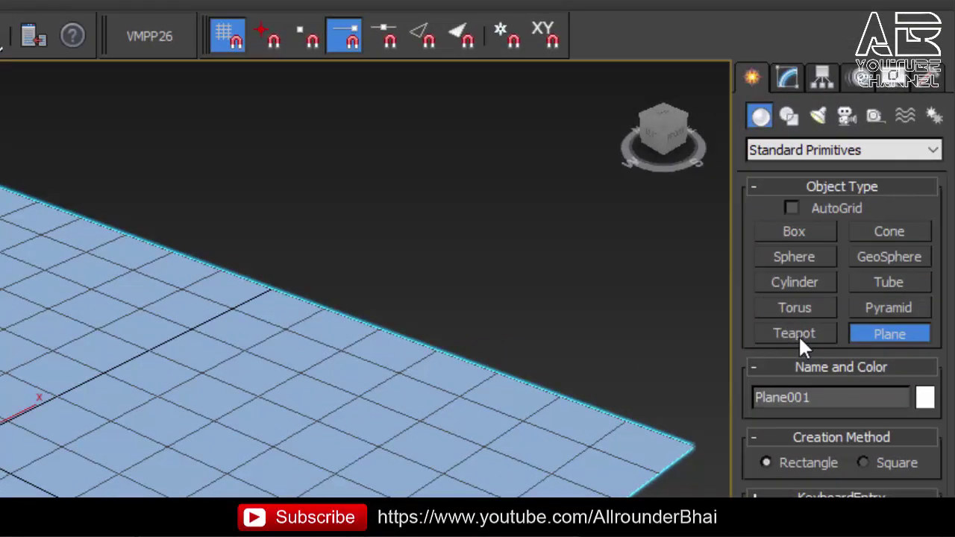
{"action": "left_click", "coordinate": [799, 335]}
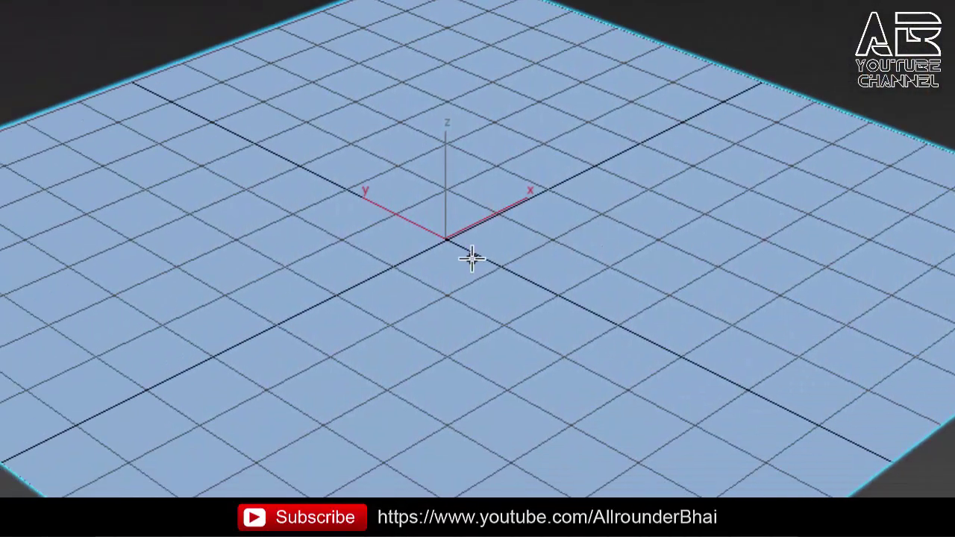
{"action": "left_click_drag", "start_coordinate": [446, 235], "coordinate": [470, 209]}
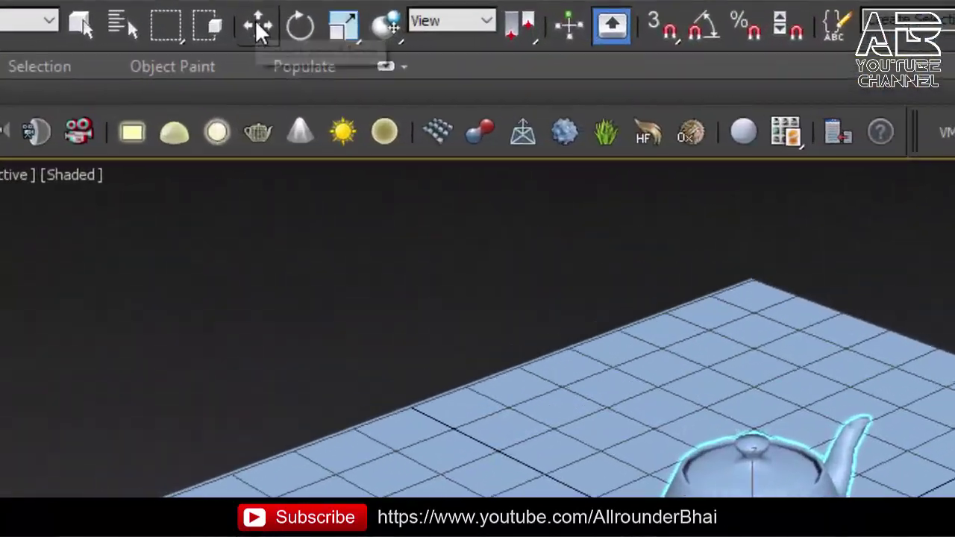
{"action": "left_click", "coordinate": [263, 26]}
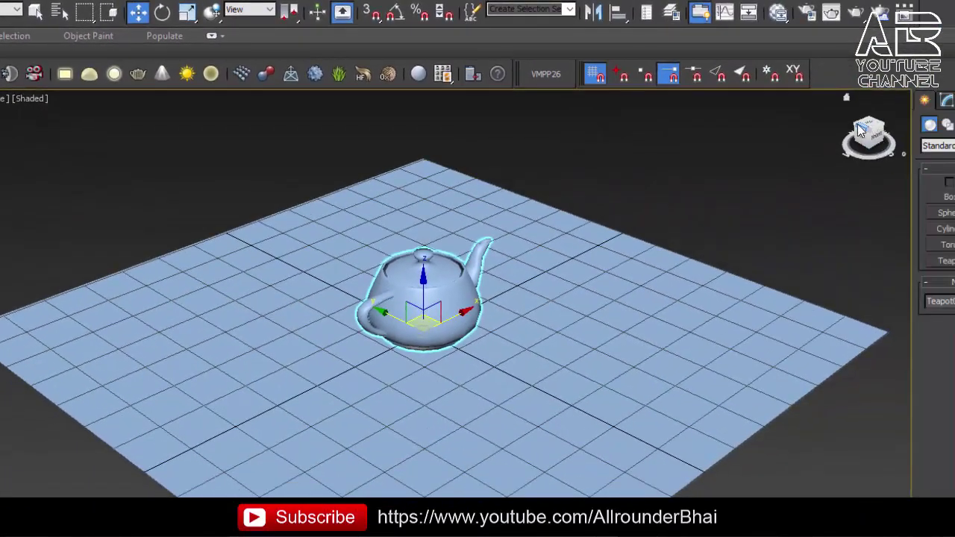
{"action": "mouse_move", "coordinate": [860, 128]}
{"action": "left_mouse_down"}
{"action": "mouse_move", "coordinate": [876, 142]}
{"action": "mouse_move", "coordinate": [871, 136]}
{"action": "left_mouse_up"}
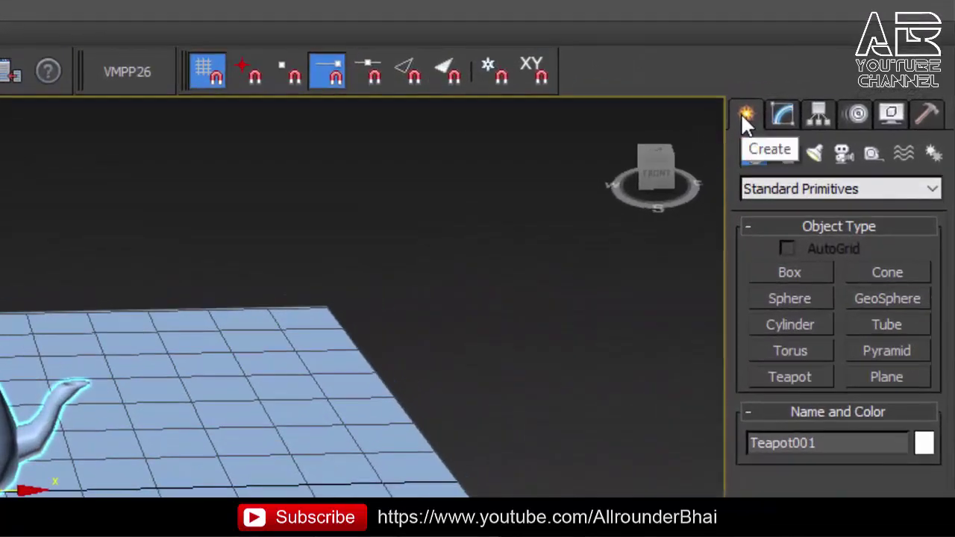
- Start a Daylight system, accept the recommended exposure control, and drag its compass rose beside the teapot
{"action": "left_click", "coordinate": [935, 155]}
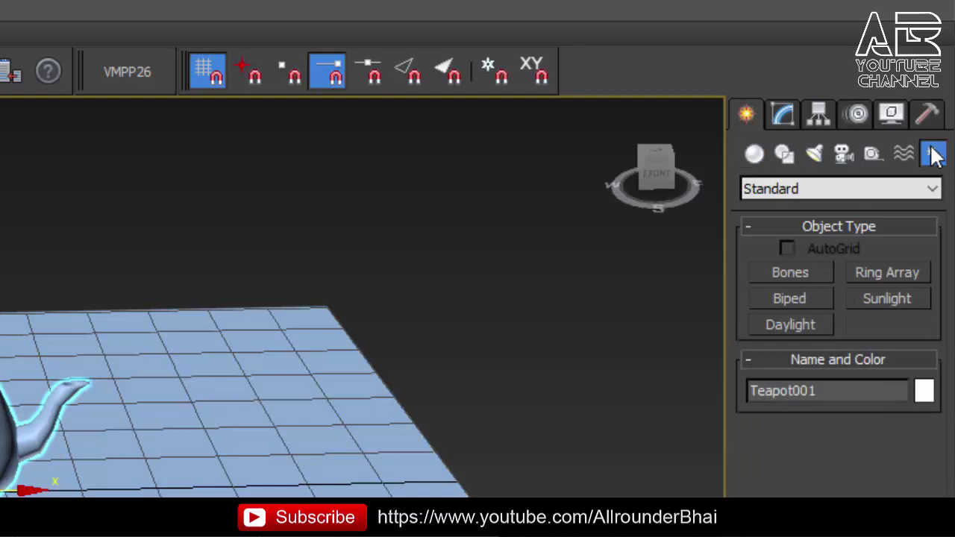
{"action": "left_click", "coordinate": [791, 326]}
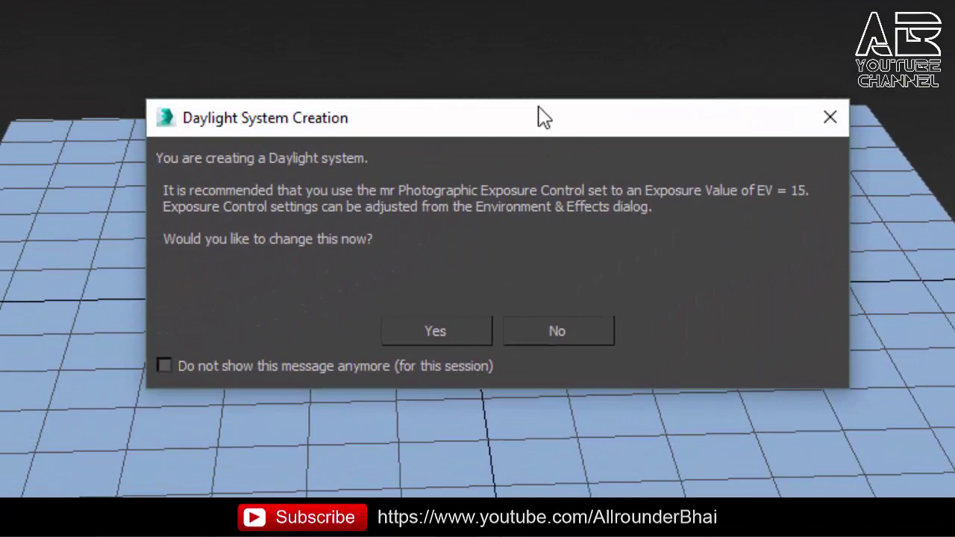
{"action": "left_click_drag", "start_coordinate": [544, 117], "coordinate": [528, 0]}
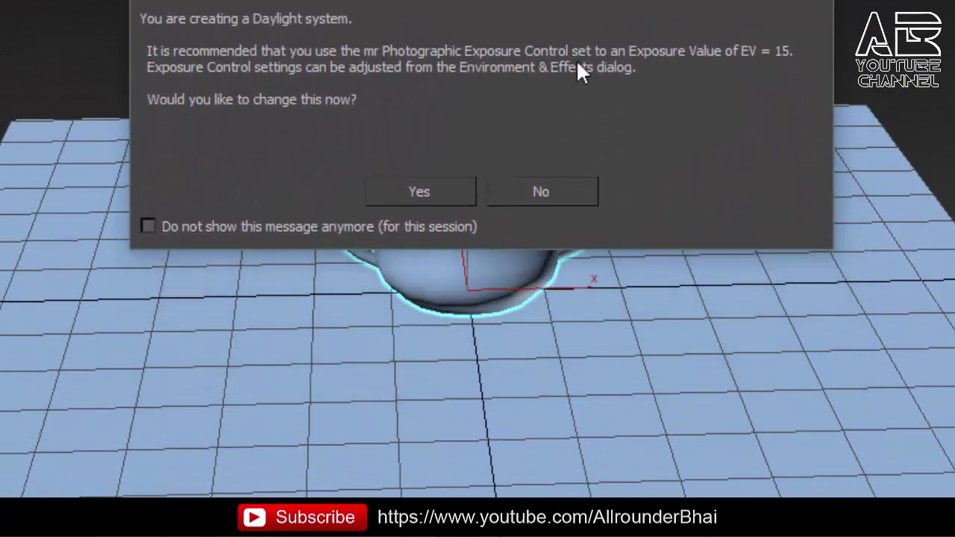
{"action": "left_click", "coordinate": [442, 189]}
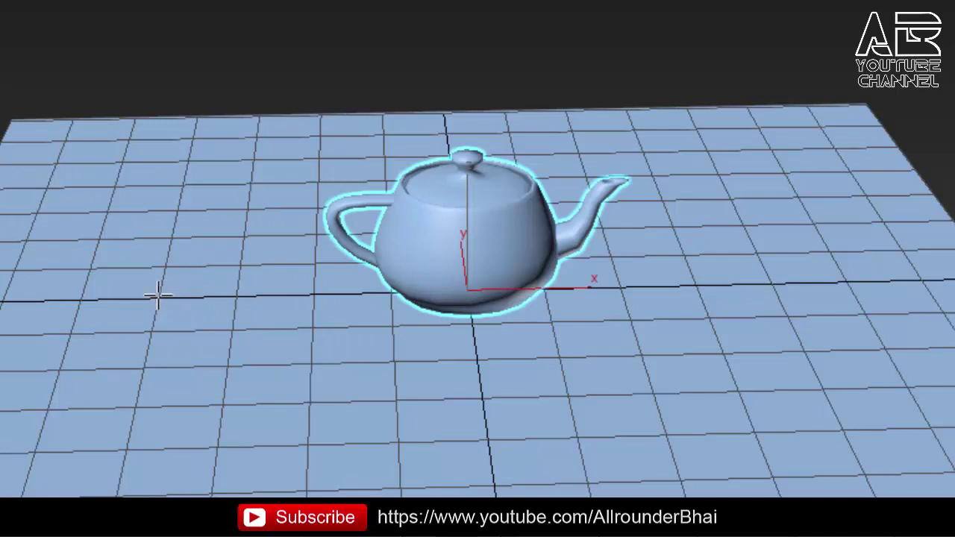
{"action": "mouse_move", "coordinate": [158, 296]}
{"action": "left_mouse_down"}
{"action": "mouse_move", "coordinate": [324, 309]}
{"action": "mouse_move", "coordinate": [410, 332]}
{"action": "mouse_move", "coordinate": [256, 331]}
{"action": "mouse_move", "coordinate": [426, 346]}
{"action": "mouse_move", "coordinate": [393, 351]}
{"action": "mouse_move", "coordinate": [435, 368]}
{"action": "left_mouse_up"}
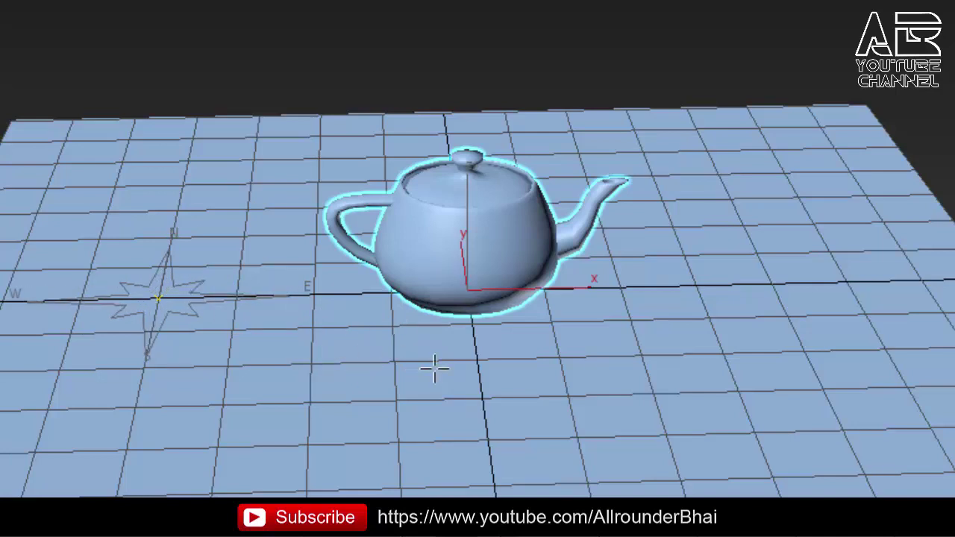
- Set the sun distance to finish Daylight001 and accept adding the mr Physical Sky map
{"action": "left_click", "coordinate": [435, 368]}
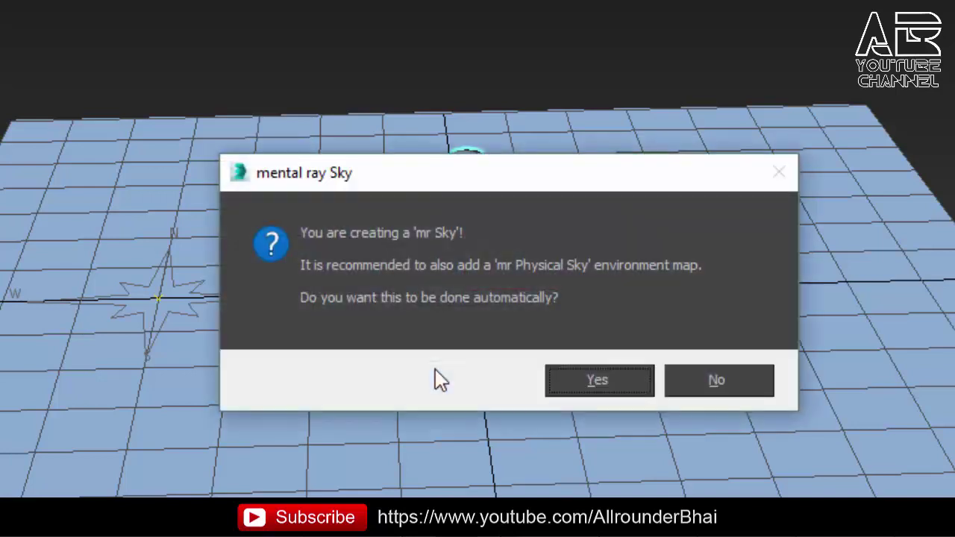
{"action": "mouse_move", "coordinate": [520, 182]}
{"action": "left_mouse_down"}
{"action": "mouse_move", "coordinate": [480, 142]}
{"action": "mouse_move", "coordinate": [398, 1]}
{"action": "left_mouse_up"}
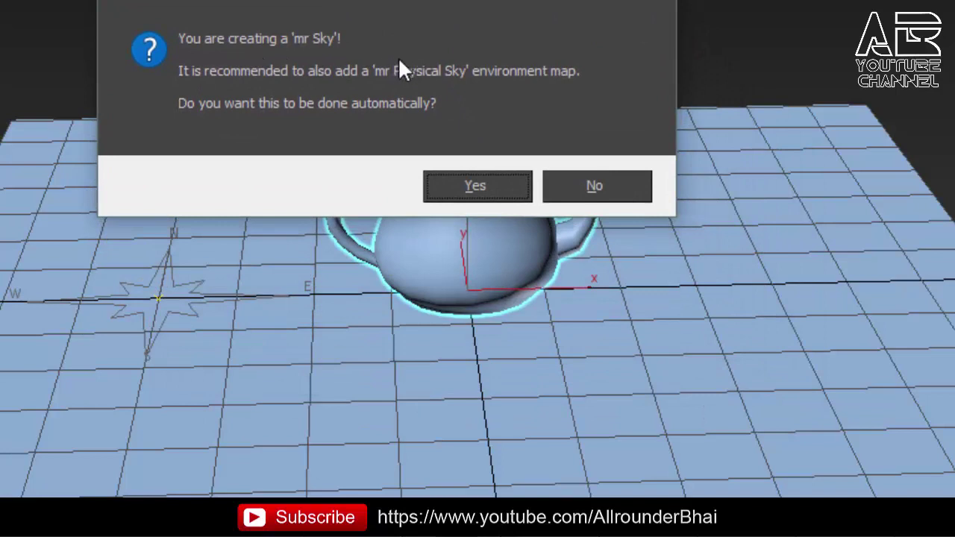
{"action": "left_click", "coordinate": [483, 196]}
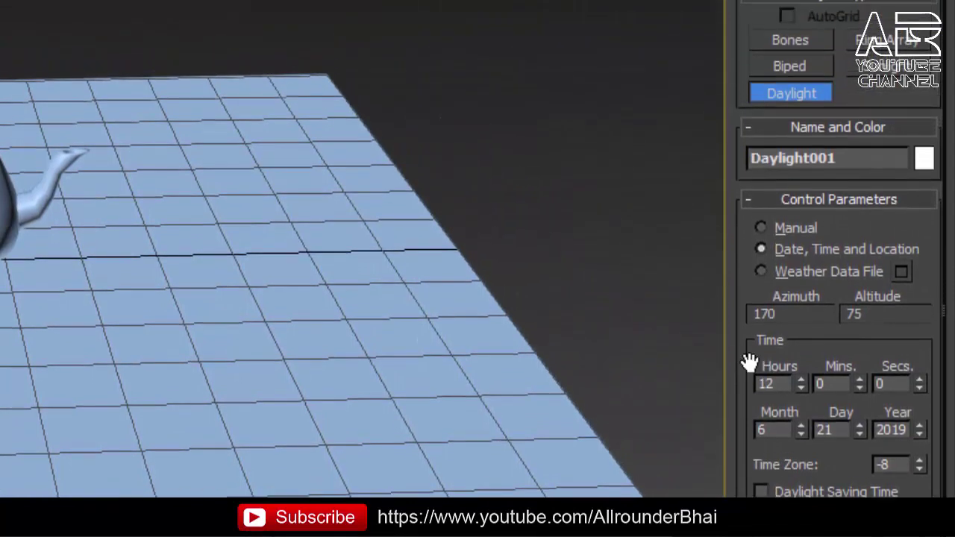
- Choose Kolkata, India from the Asia map as Daylight001's geographic location
{"action": "left_click_drag", "start_coordinate": [751, 348], "coordinate": [768, 248]}
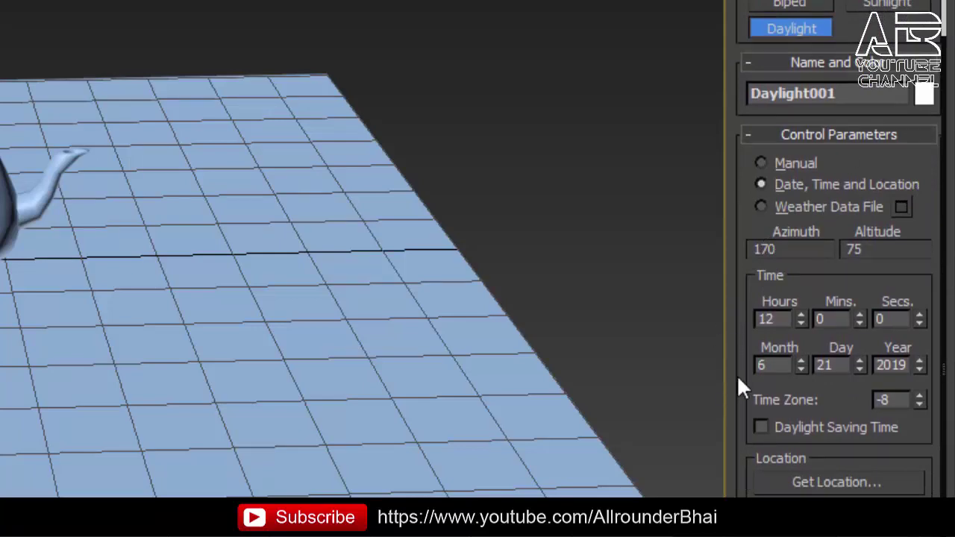
{"action": "mouse_move", "coordinate": [747, 330]}
{"action": "left_mouse_down"}
{"action": "mouse_move", "coordinate": [757, 379]}
{"action": "mouse_move", "coordinate": [759, 214]}
{"action": "left_mouse_up"}
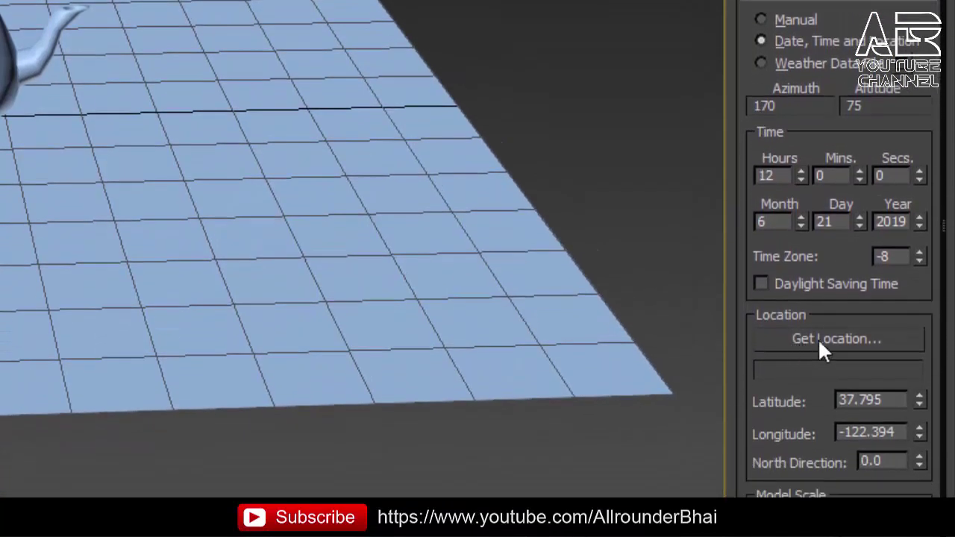
{"action": "left_click", "coordinate": [818, 338]}
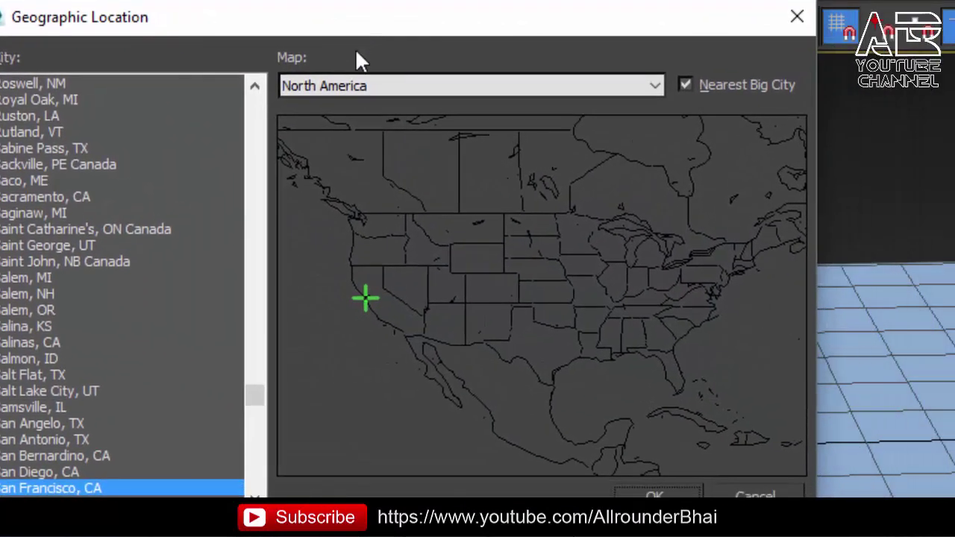
{"action": "left_click", "coordinate": [377, 89]}
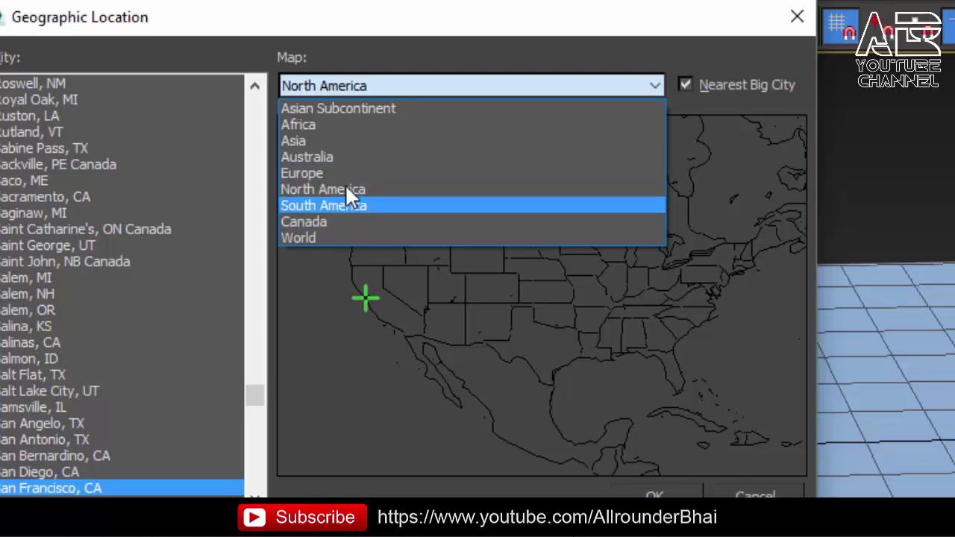
{"action": "left_click", "coordinate": [333, 141]}
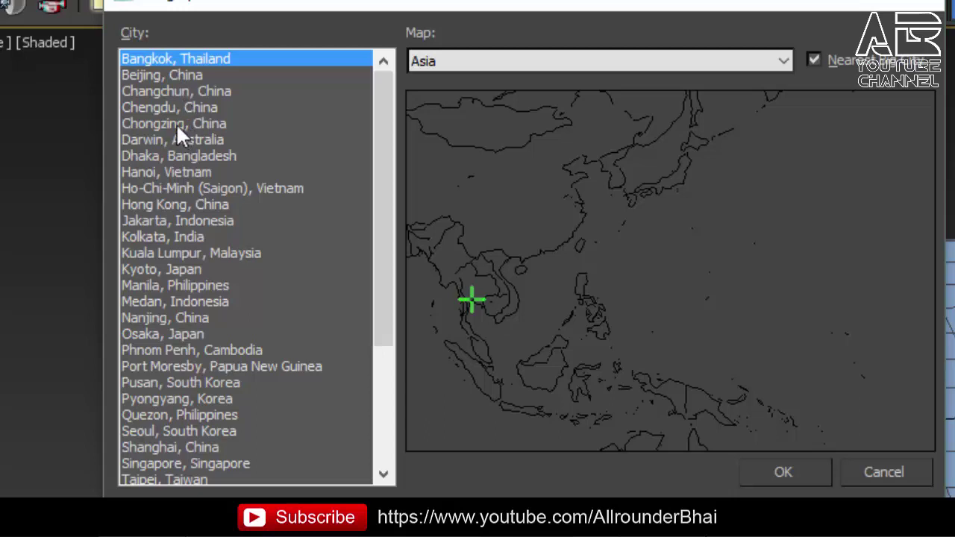
{"action": "left_click", "coordinate": [181, 237]}
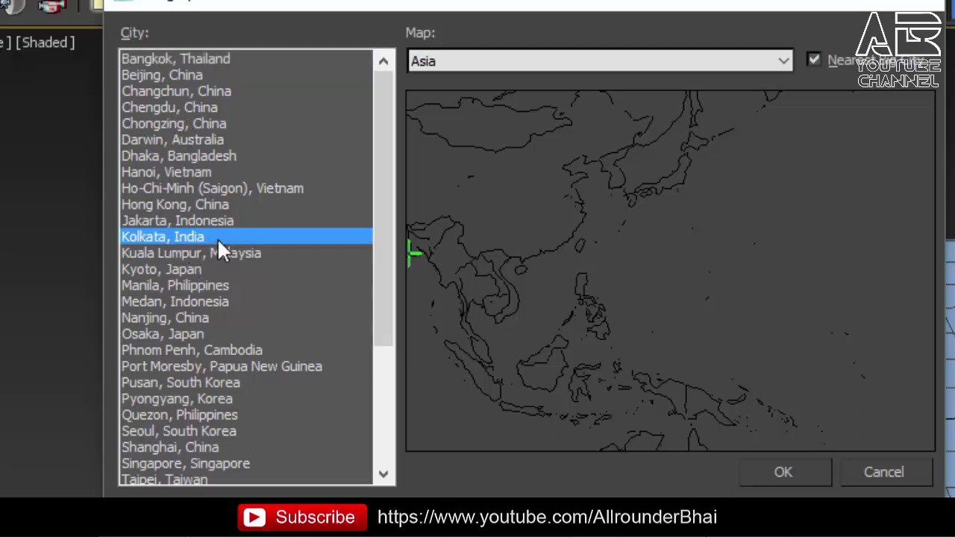
{"action": "left_click", "coordinate": [791, 472]}
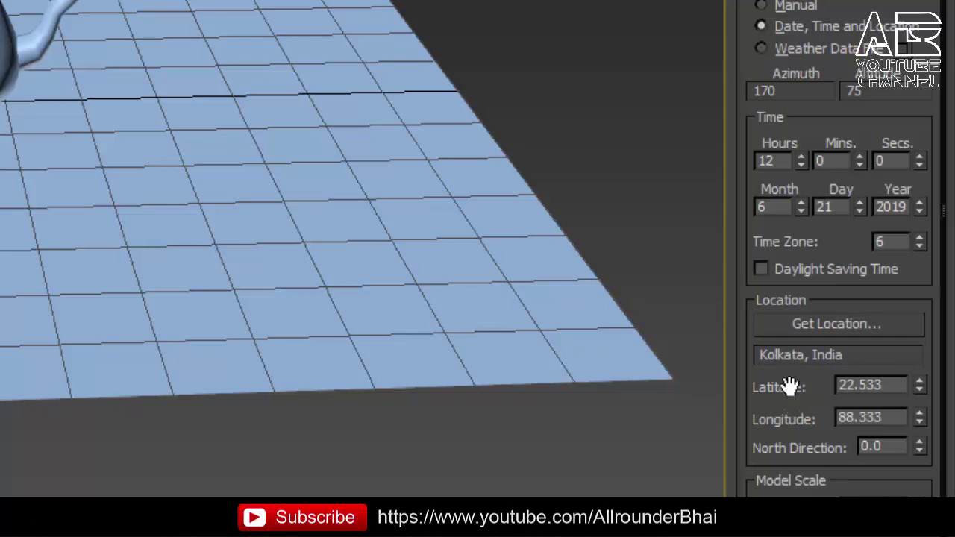
- Set the daylight Hours to 5, then zoom and orbit to see the teapot from higher
{"action": "left_click_drag", "start_coordinate": [784, 164], "coordinate": [668, 169]}
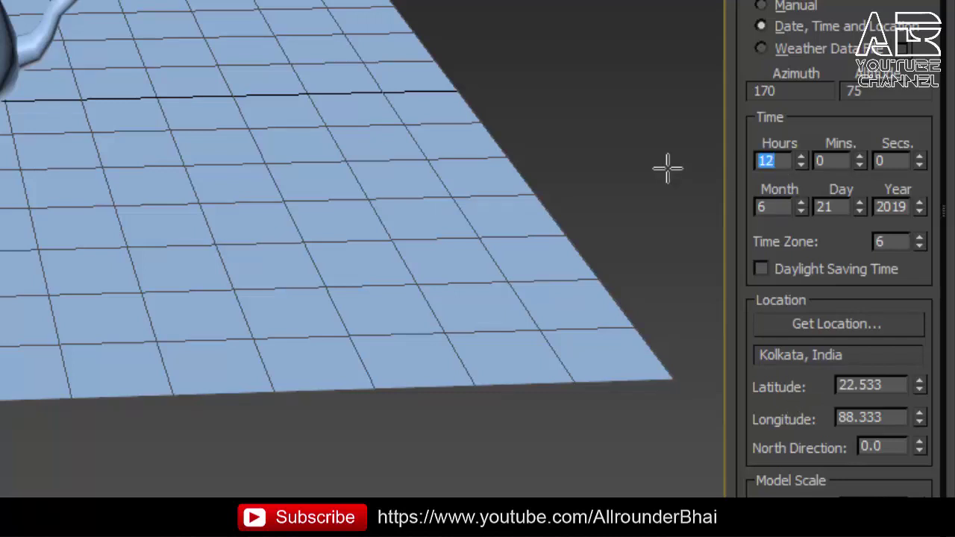
{"action": "type", "text": "5"}
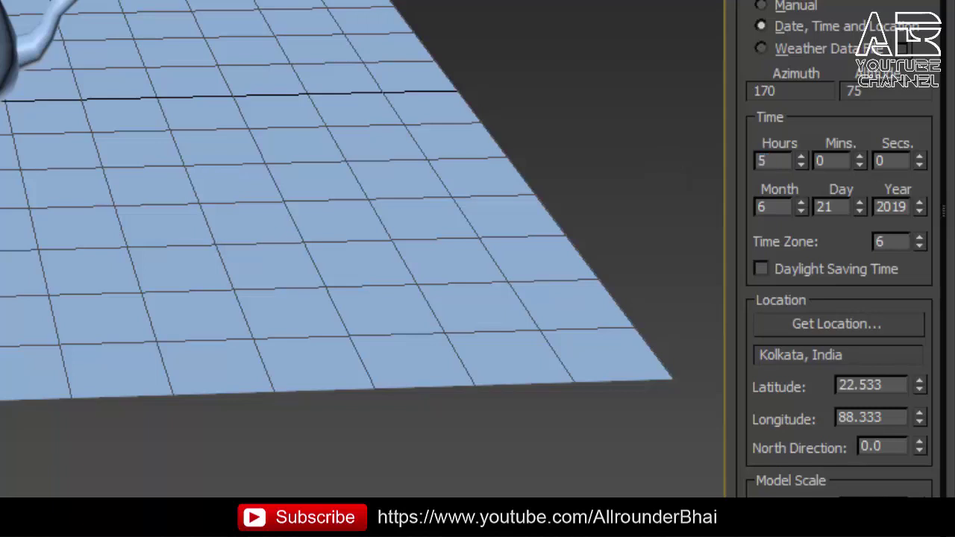
{"action": "key", "text": "Return"}
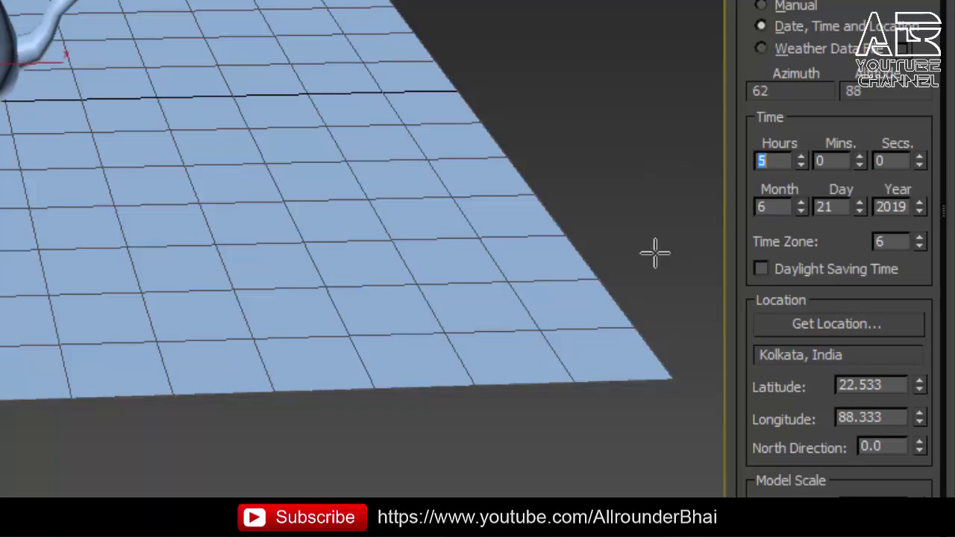
{"action": "scroll", "coordinate": [209, 88], "scroll_direction": "down", "scroll_amount": 3}
{"action": "scroll", "coordinate": [209, 88], "scroll_direction": "down", "scroll_amount": 2}
{"action": "scroll", "coordinate": [219, 75], "scroll_direction": "up", "scroll_amount": 3}
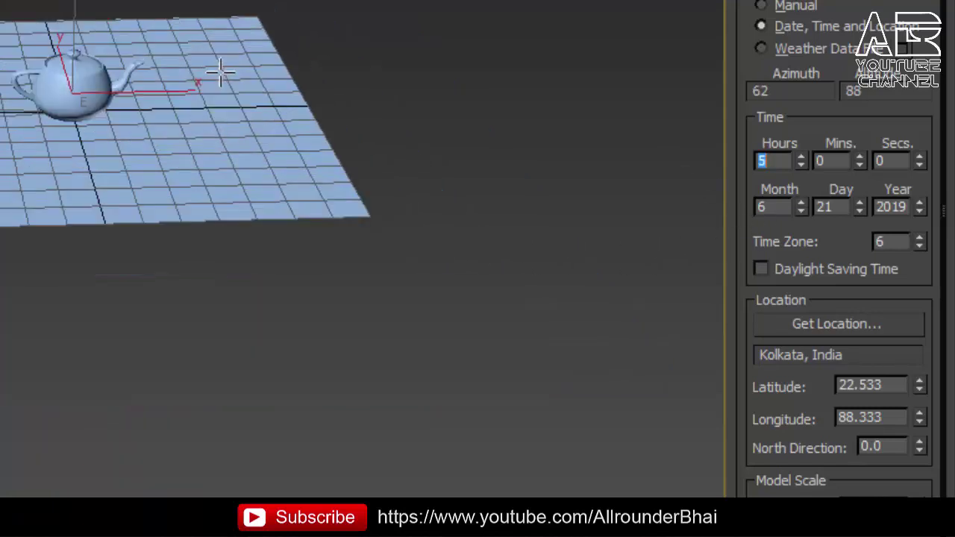
{"action": "scroll", "coordinate": [219, 75], "scroll_direction": "up", "scroll_amount": 3}
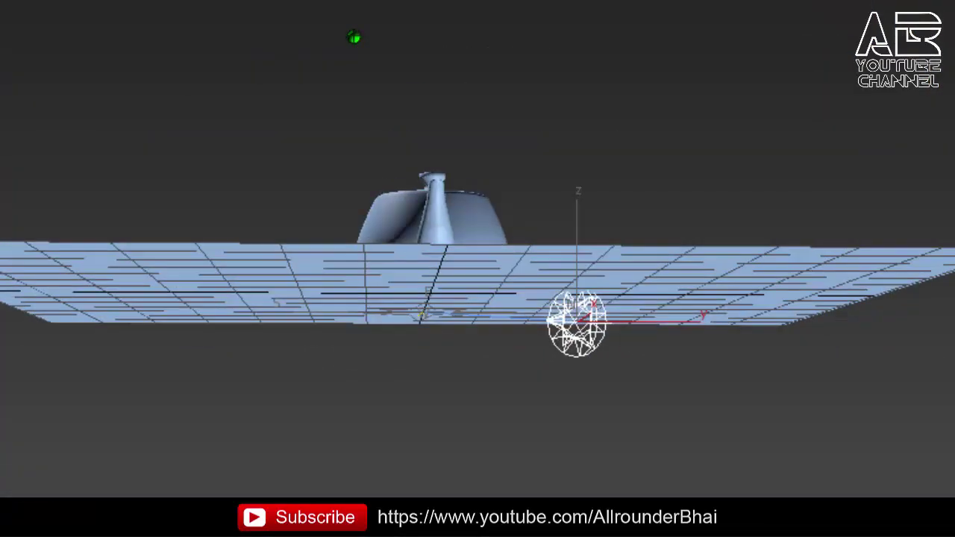
{"action": "middle_click_drag", "start_coordinate": [355, 37], "coordinate": [354, 36], "text": "alt"}
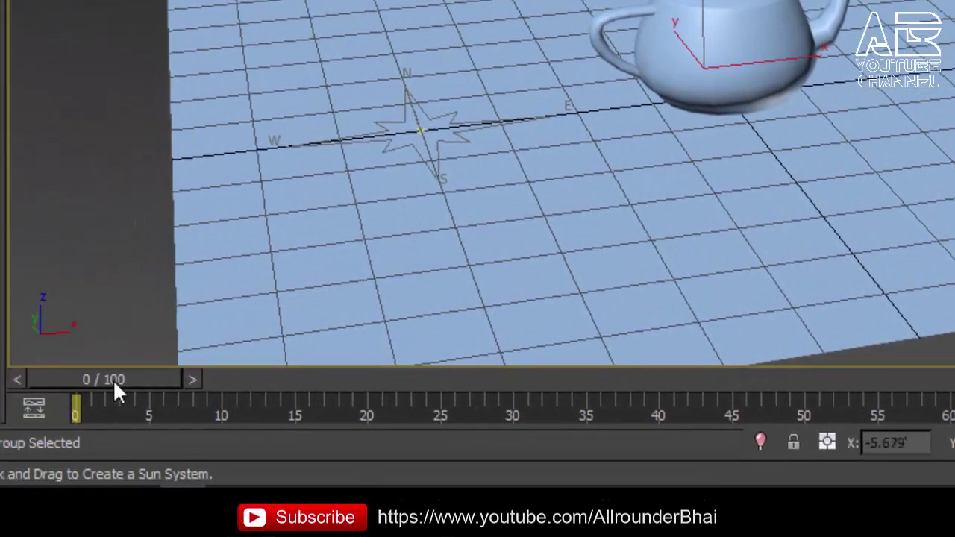
{"action": "mouse_move", "coordinate": [113, 379]}
{"action": "left_mouse_down"}
{"action": "mouse_move", "coordinate": [256, 407]}
{"action": "mouse_move", "coordinate": [143, 407]}
{"action": "mouse_move", "coordinate": [368, 409]}
{"action": "mouse_move", "coordinate": [107, 403]}
{"action": "mouse_move", "coordinate": [947, 404]}
{"action": "mouse_move", "coordinate": [183, 391]}
{"action": "mouse_move", "coordinate": [899, 407]}
{"action": "mouse_move", "coordinate": [113, 406]}
{"action": "mouse_move", "coordinate": [551, 418]}
{"action": "mouse_move", "coordinate": [75, 406]}
{"action": "mouse_move", "coordinate": [284, 406]}
{"action": "mouse_move", "coordinate": [75, 409]}
{"action": "left_mouse_up"}
{"action": "scroll", "coordinate": [772, 64], "scroll_direction": "down", "scroll_amount": 3}
{"action": "scroll", "coordinate": [772, 65], "scroll_direction": "up", "scroll_amount": 3}
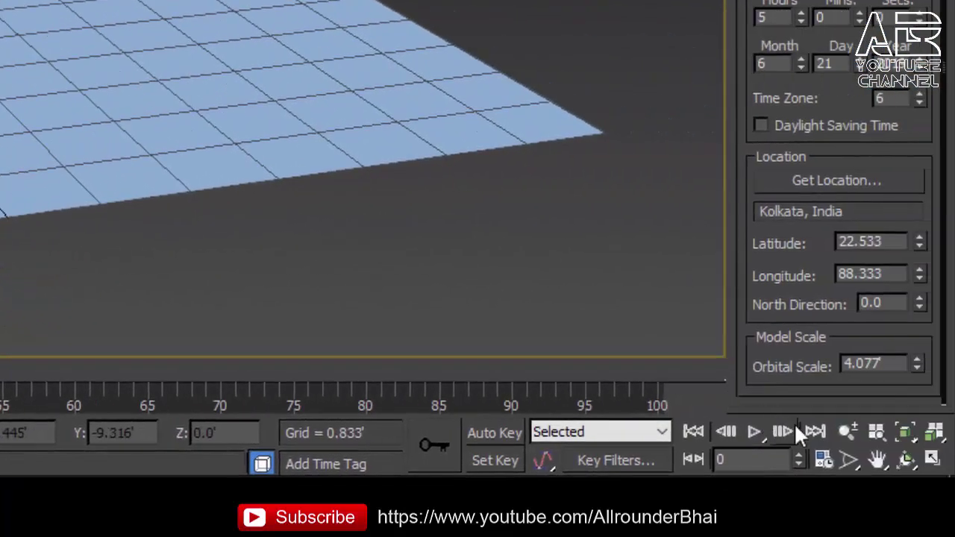
- Set the animation End Time to 300 in Time Configuration and apply it
{"action": "left_click", "coordinate": [825, 463]}
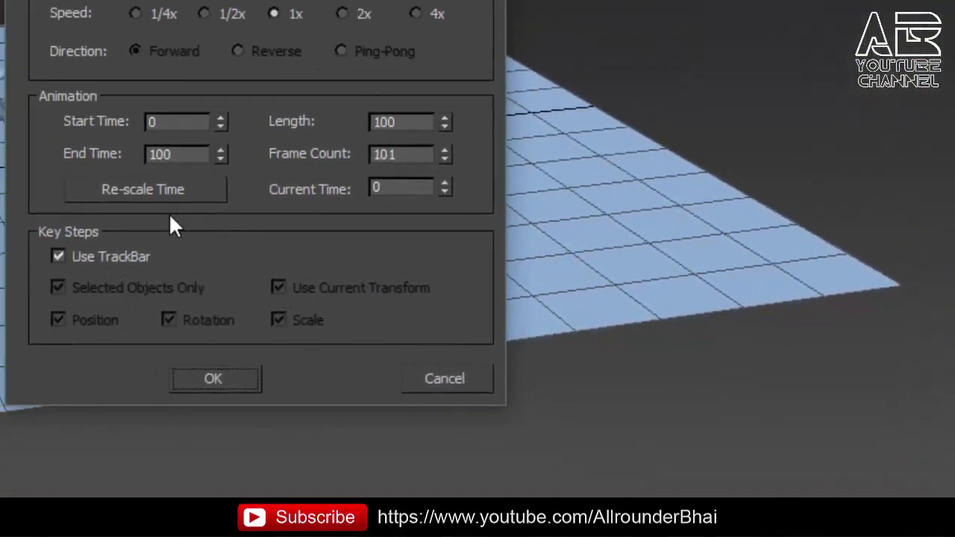
{"action": "left_click_drag", "start_coordinate": [304, 211], "coordinate": [125, 225]}
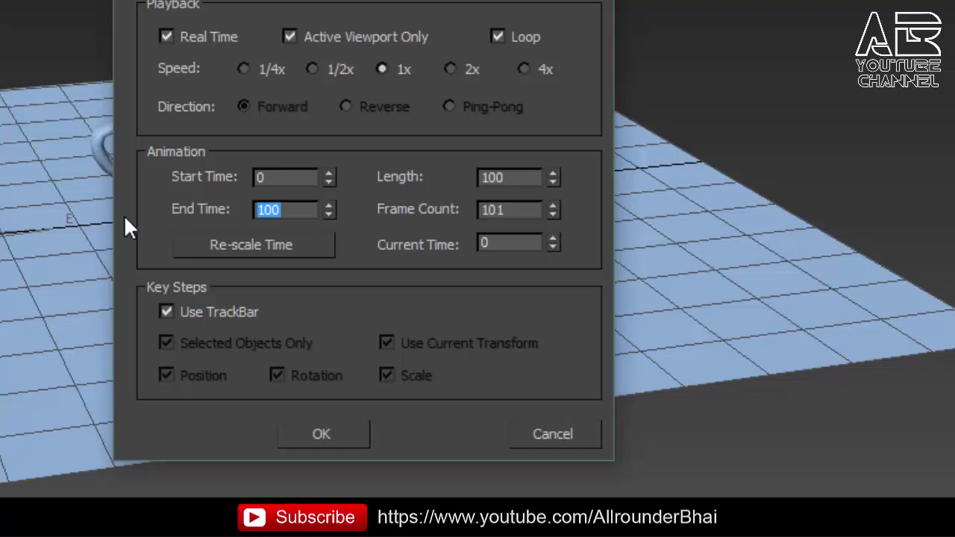
{"action": "type", "text": "300"}
{"action": "left_click", "coordinate": [280, 172]}
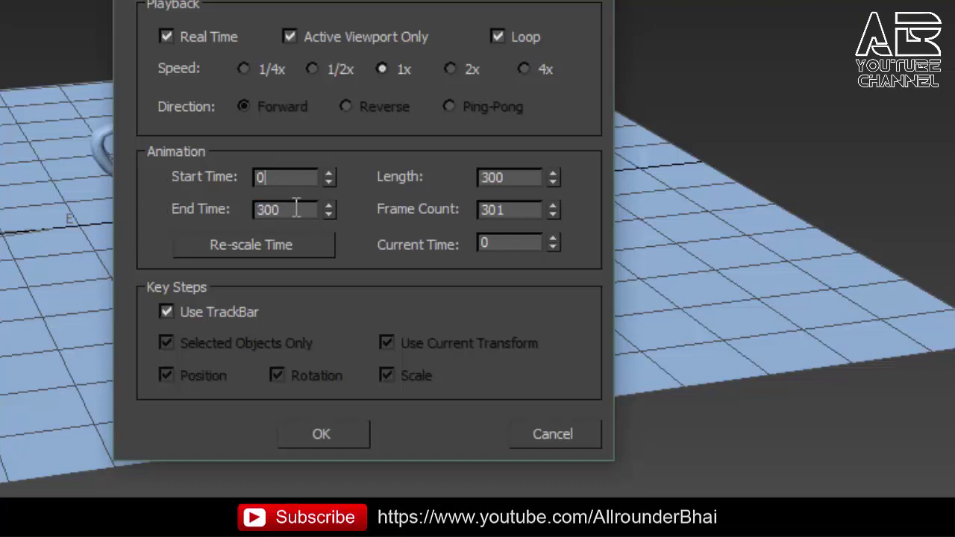
{"action": "left_click", "coordinate": [294, 209]}
{"action": "left_click", "coordinate": [330, 436]}
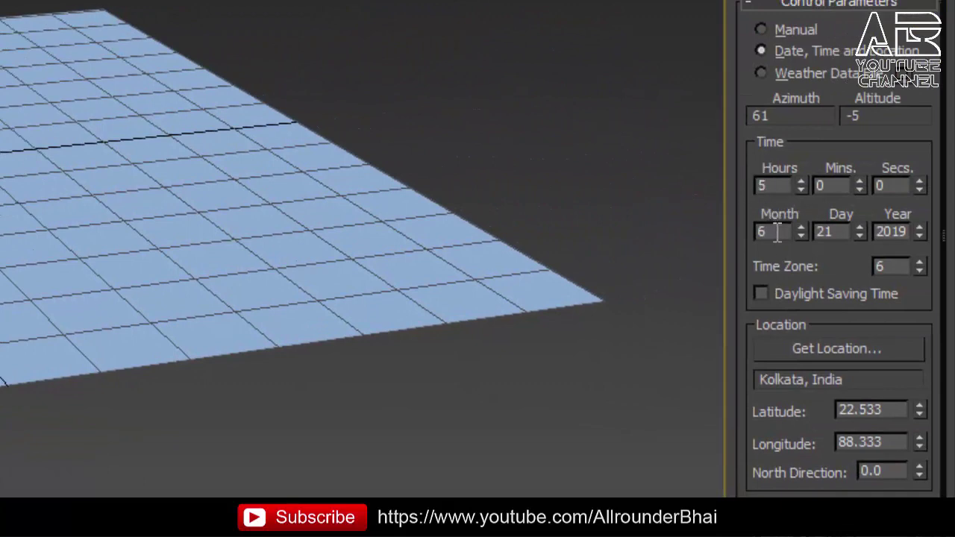
- With Auto Key on at frame 300, key the daylight Hours to 19
{"action": "key", "text": "Tab"}
{"action": "left_click_drag", "start_coordinate": [750, 223], "coordinate": [750, 160]}
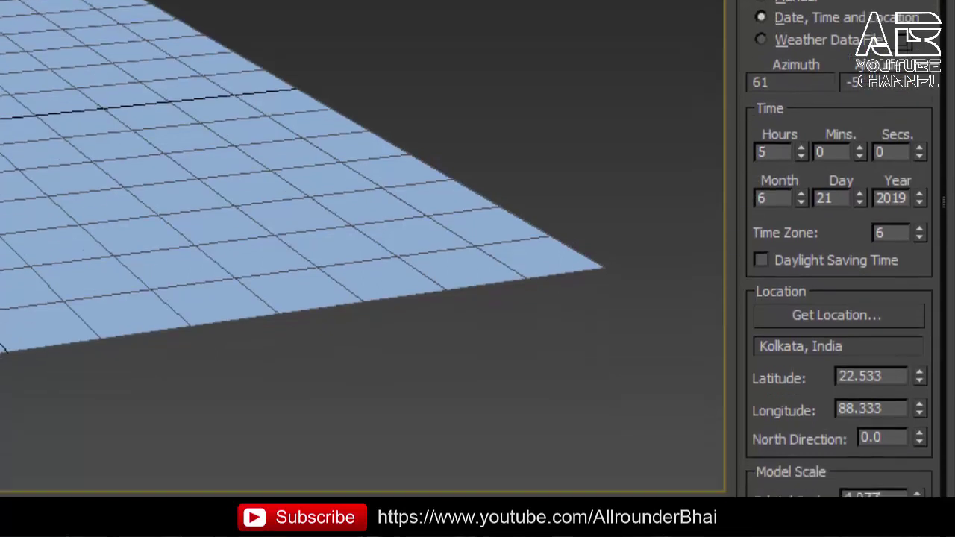
{"action": "left_click", "coordinate": [487, 463]}
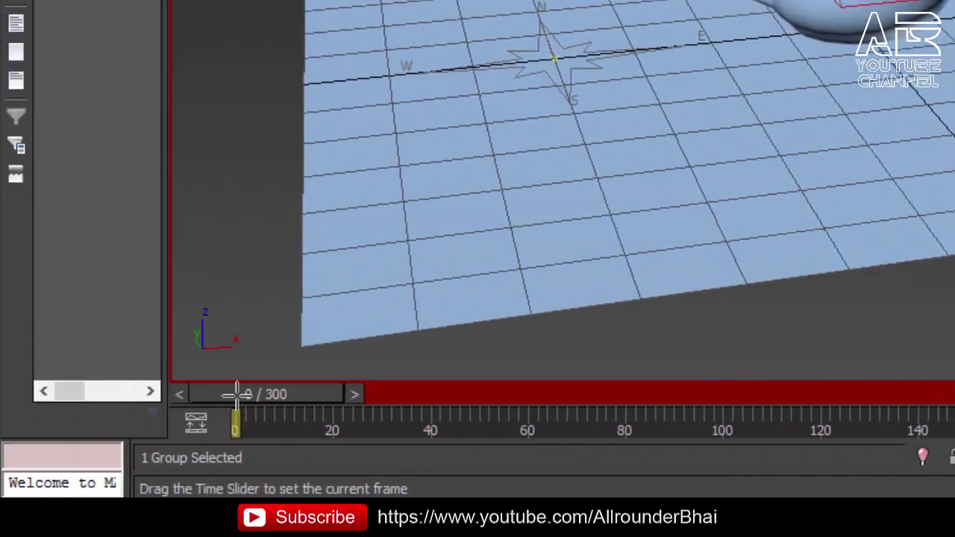
{"action": "left_click_drag", "start_coordinate": [224, 407], "coordinate": [718, 407]}
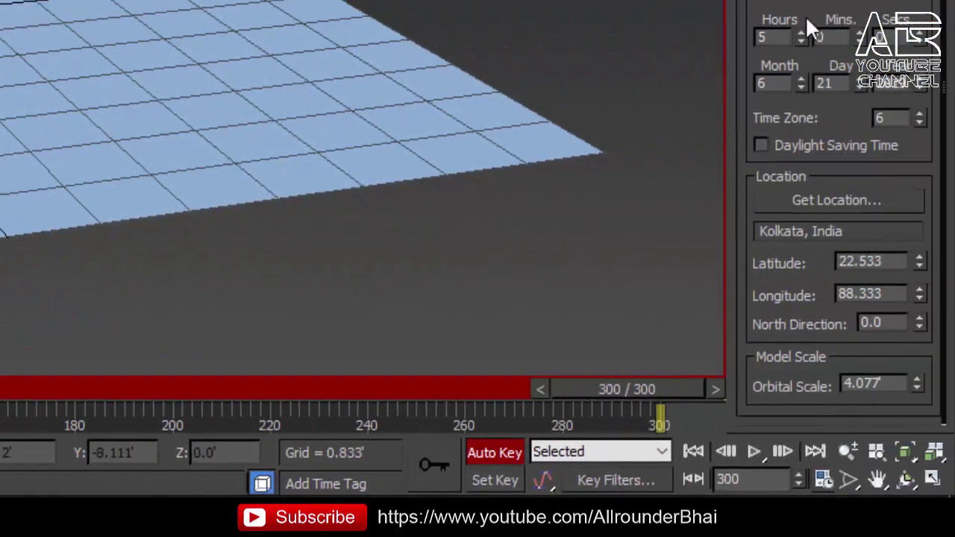
{"action": "left_click_drag", "start_coordinate": [777, 38], "coordinate": [701, 32]}
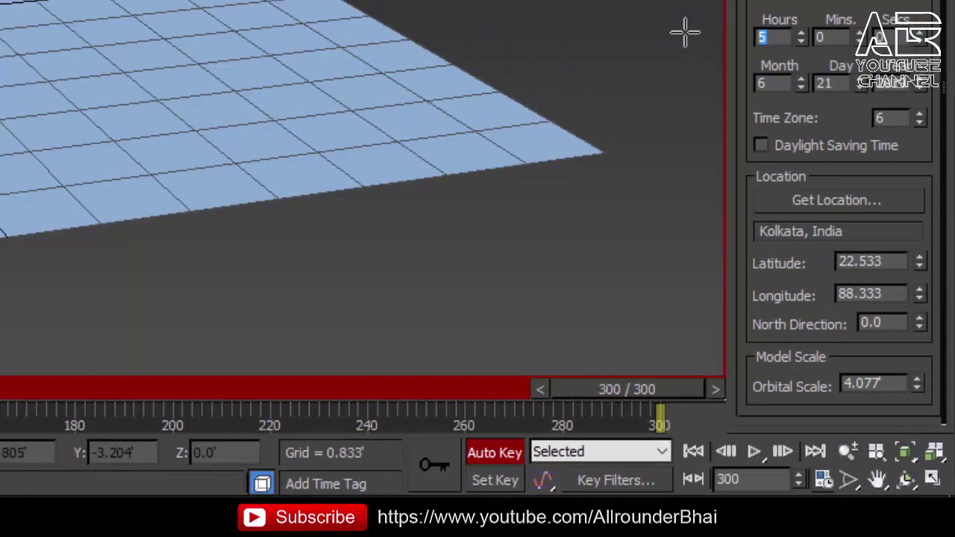
{"action": "type", "text": "19"}
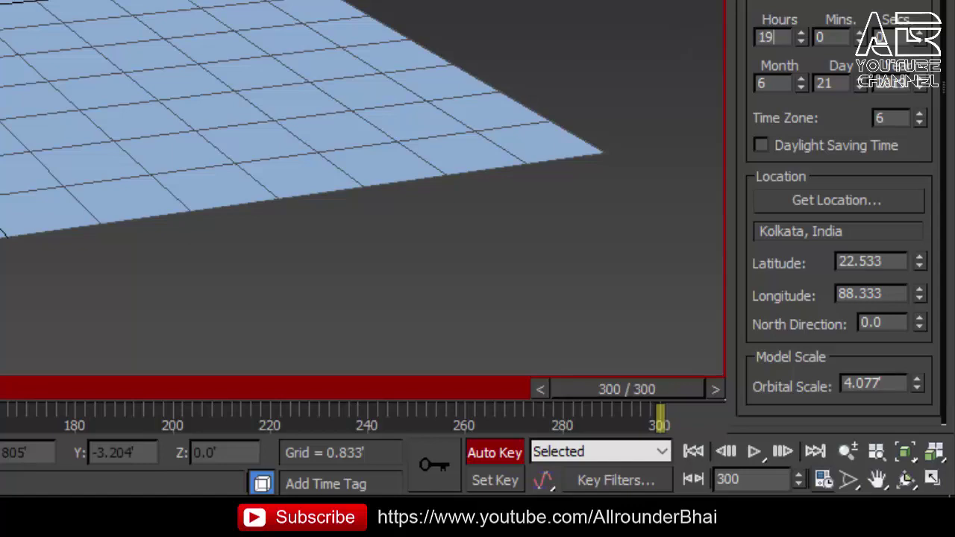
{"action": "key", "text": "Return"}
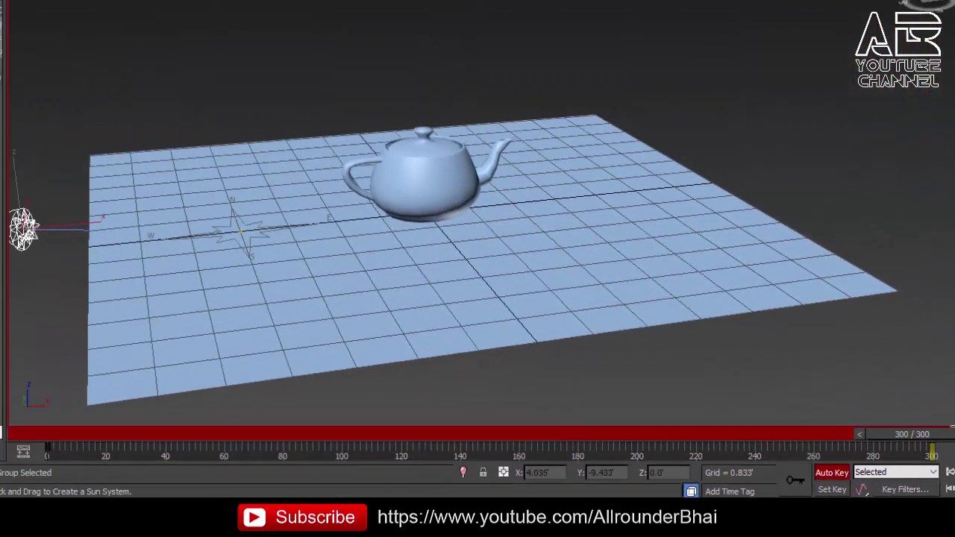
- Scrub the timeline to preview the sun's path, turn off Auto Key, and show Daylight001's Modify parameters
{"action": "mouse_move", "coordinate": [912, 434]}
{"action": "left_mouse_down"}
{"action": "mouse_move", "coordinate": [75, 427]}
{"action": "mouse_move", "coordinate": [493, 423]}
{"action": "mouse_move", "coordinate": [951, 447]}
{"action": "mouse_move", "coordinate": [768, 435]}
{"action": "mouse_move", "coordinate": [101, 434]}
{"action": "left_mouse_up"}
{"action": "mouse_move", "coordinate": [171, 446]}
{"action": "left_mouse_down"}
{"action": "mouse_move", "coordinate": [843, 434]}
{"action": "mouse_move", "coordinate": [326, 418]}
{"action": "mouse_move", "coordinate": [181, 429]}
{"action": "mouse_move", "coordinate": [224, 435]}
{"action": "mouse_move", "coordinate": [74, 435]}
{"action": "mouse_move", "coordinate": [314, 434]}
{"action": "left_mouse_up"}
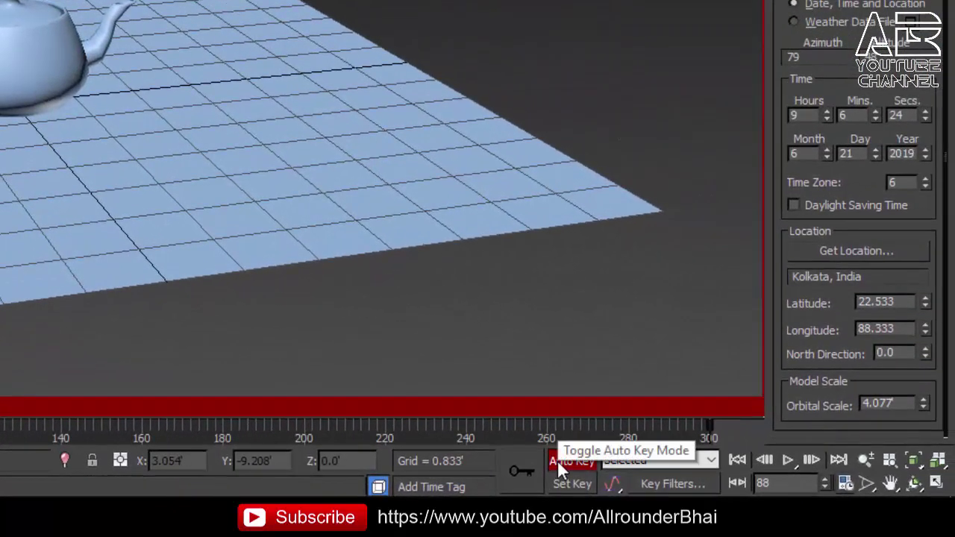
{"action": "left_click", "coordinate": [560, 462]}
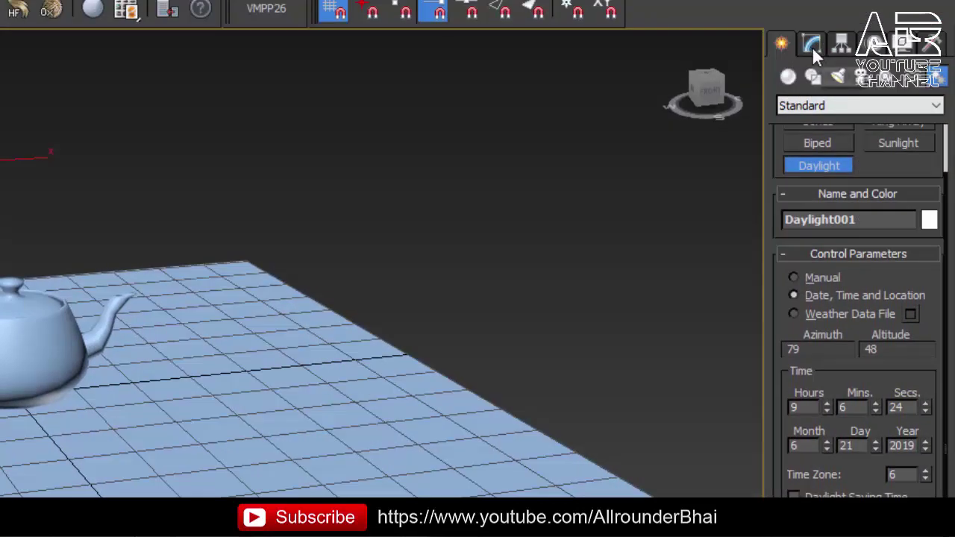
{"action": "left_click", "coordinate": [812, 45]}
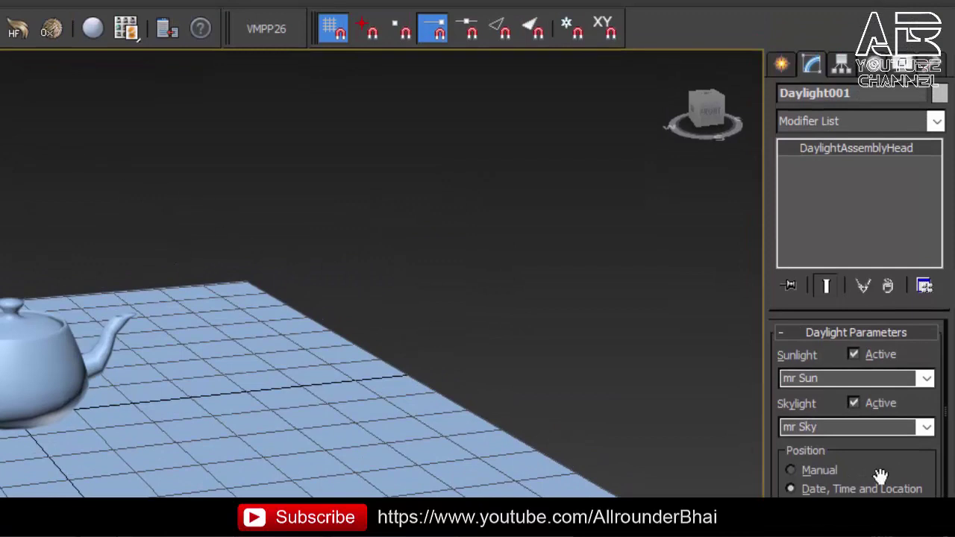
- Orbit and pan the Perspective view and turn on the Safe Frame outline
{"action": "scroll", "coordinate": [859, 418], "scroll_direction": "down", "scroll_amount": 1}
{"action": "scroll", "coordinate": [858, 418], "scroll_direction": "up", "scroll_amount": 1}
{"action": "mouse_move", "coordinate": [394, 261]}
{"action": "middle_mouse_down", "text": "alt"}
{"action": "mouse_move", "coordinate": [497, 264]}
{"action": "mouse_move", "coordinate": [469, 260]}
{"action": "mouse_move", "coordinate": [473, 211]}
{"action": "mouse_move", "coordinate": [459, 333]}
{"action": "mouse_move", "coordinate": [678, 271]}
{"action": "mouse_move", "coordinate": [503, 373]}
{"action": "mouse_move", "coordinate": [38, 267]}
{"action": "mouse_move", "coordinate": [478, 185]}
{"action": "mouse_move", "coordinate": [565, 288]}
{"action": "mouse_move", "coordinate": [336, 324]}
{"action": "mouse_move", "coordinate": [395, 305]}
{"action": "mouse_move", "coordinate": [170, 254]}
{"action": "middle_mouse_up", "text": "alt"}
{"action": "mouse_move", "coordinate": [104, 307]}
{"action": "middle_mouse_down"}
{"action": "mouse_move", "coordinate": [252, 285]}
{"action": "mouse_move", "coordinate": [204, 284]}
{"action": "middle_mouse_up"}
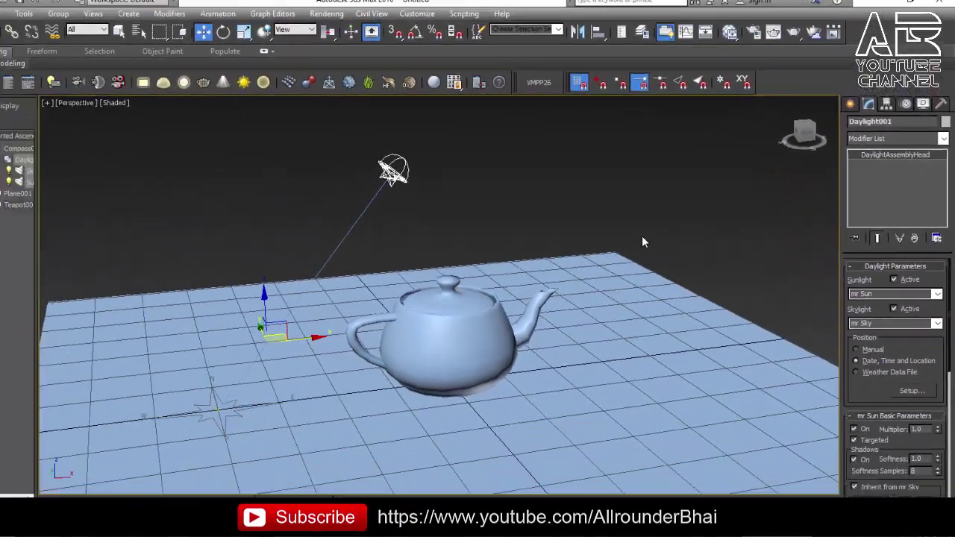
{"action": "key", "text": "shift+f"}
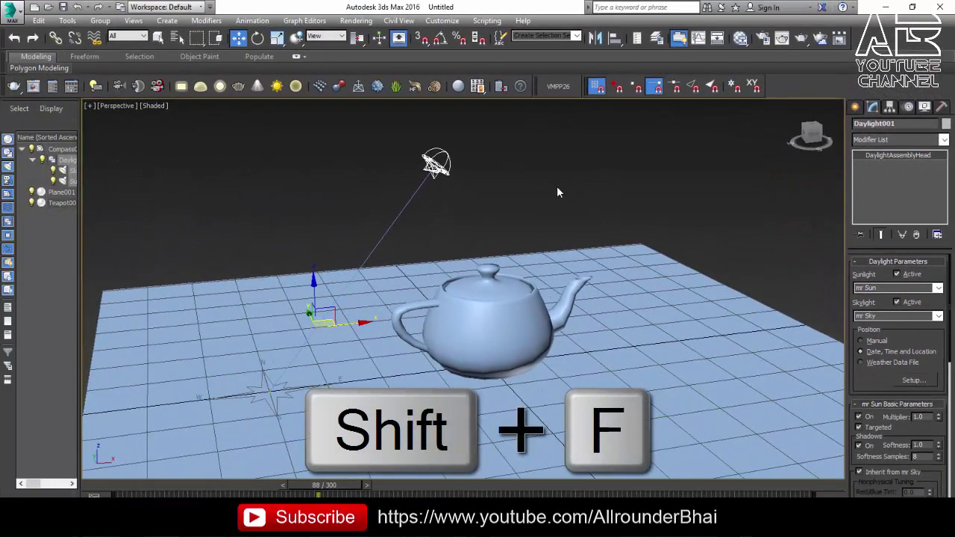
{"action": "key", "text": "shift+f"}
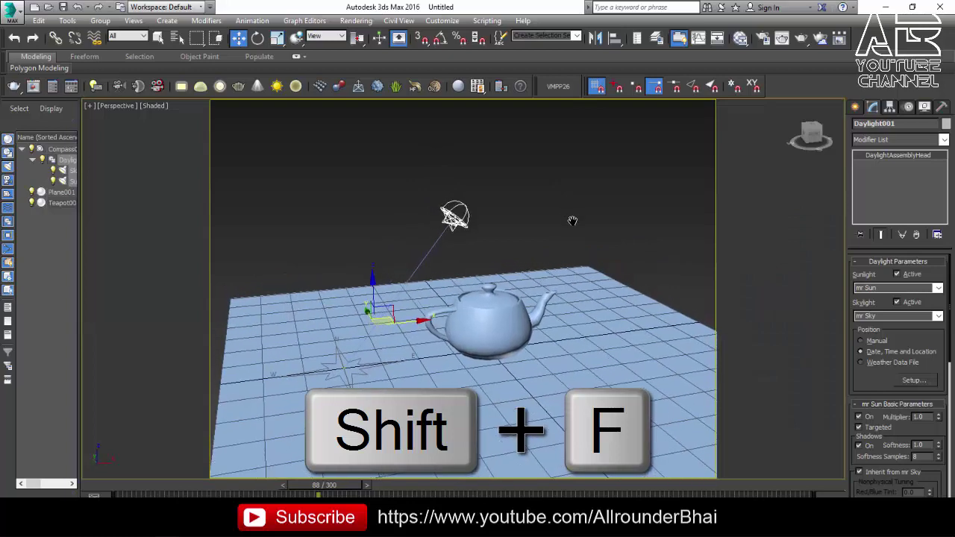
- Select the teapot and orbit and pan to frame it from a low front angle
{"action": "left_click", "coordinate": [541, 297]}
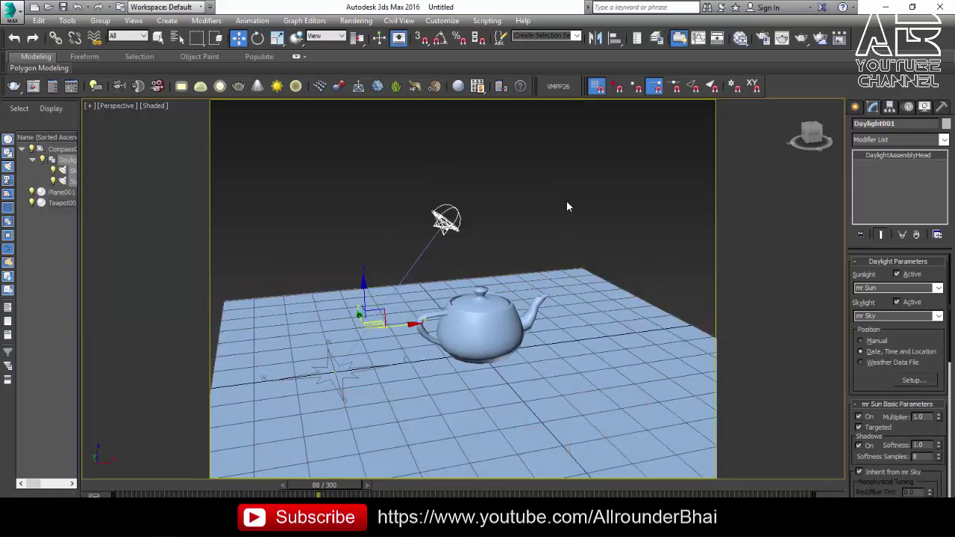
{"action": "left_click_drag", "start_coordinate": [812, 135], "coordinate": [813, 149]}
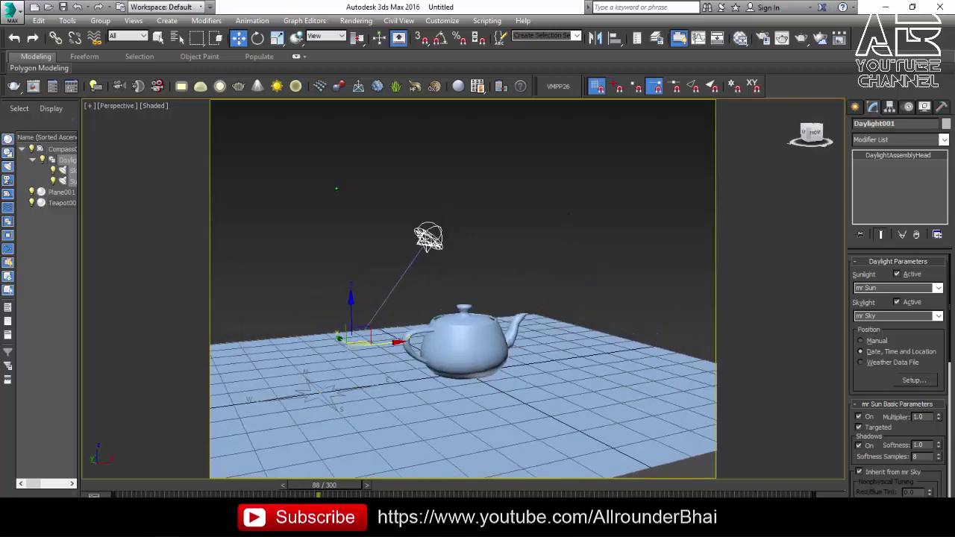
{"action": "mouse_move", "coordinate": [527, 225]}
{"action": "middle_mouse_down", "text": "alt"}
{"action": "mouse_move", "coordinate": [563, 221]}
{"action": "mouse_move", "coordinate": [555, 222]}
{"action": "mouse_move", "coordinate": [546, 181]}
{"action": "middle_mouse_up", "text": "alt"}
{"action": "left_click_drag", "start_coordinate": [795, 130], "coordinate": [814, 134]}
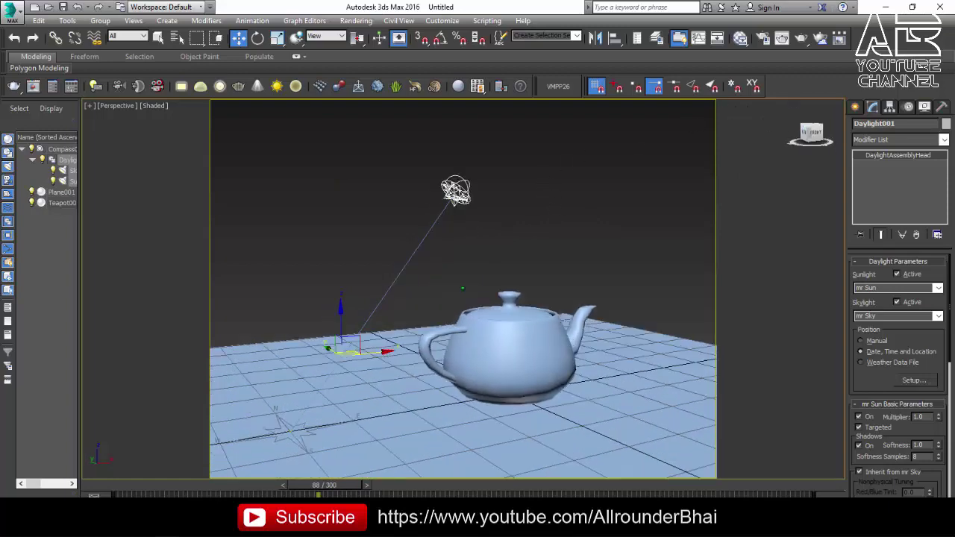
{"action": "middle_click_drag", "start_coordinate": [571, 235], "coordinate": [468, 222]}
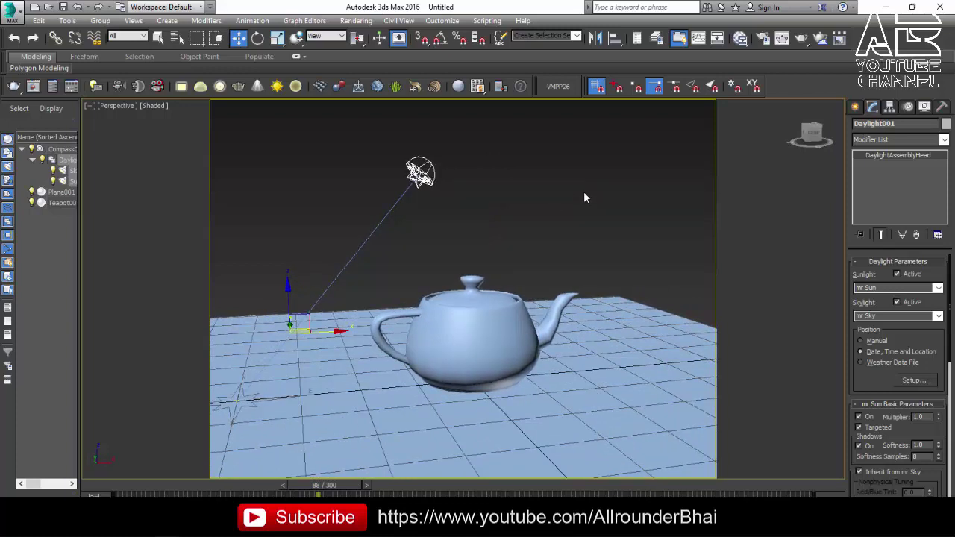
- Create PhysCamera001 from the view, deselect it, and test-render frame 88 before closing the window
{"action": "key", "text": "ctrl+c"}
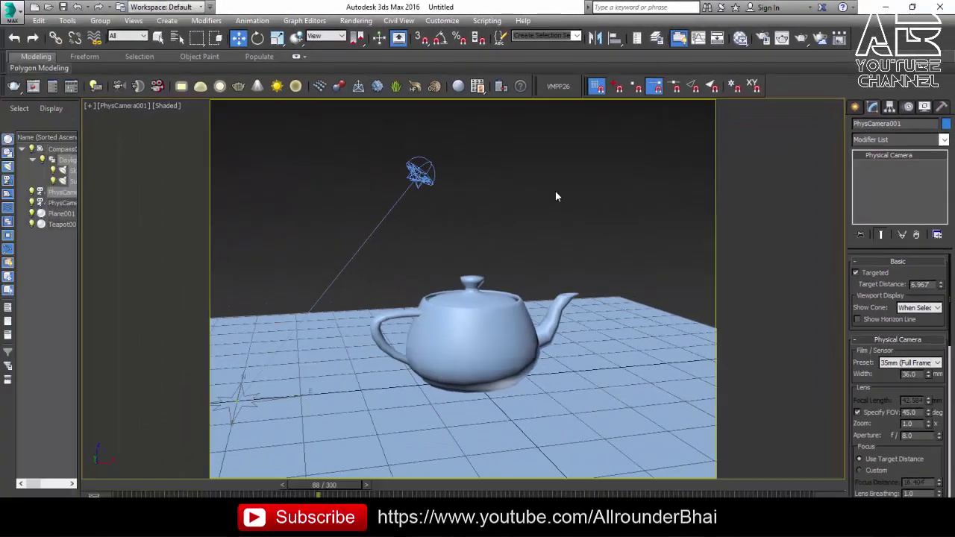
{"action": "left_click", "coordinate": [567, 200]}
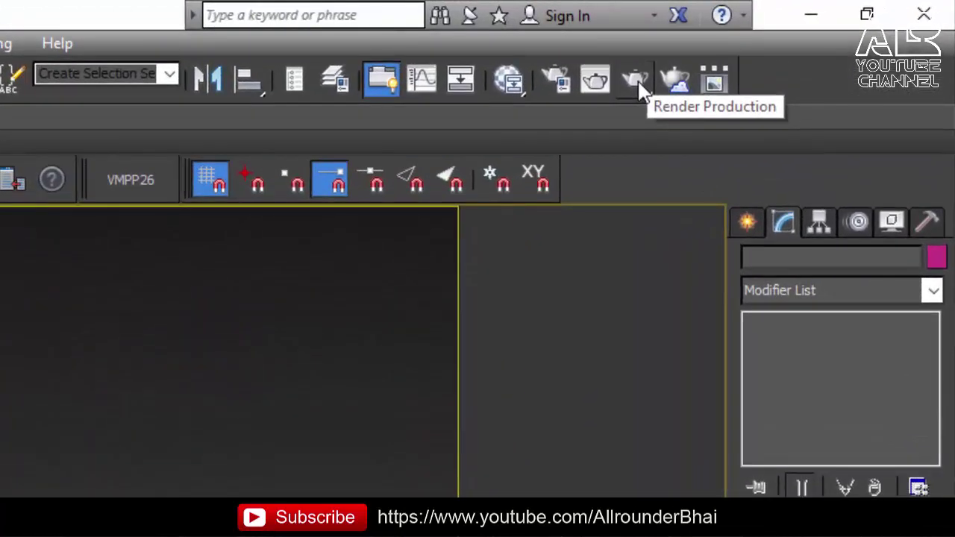
{"action": "left_click", "coordinate": [636, 79]}
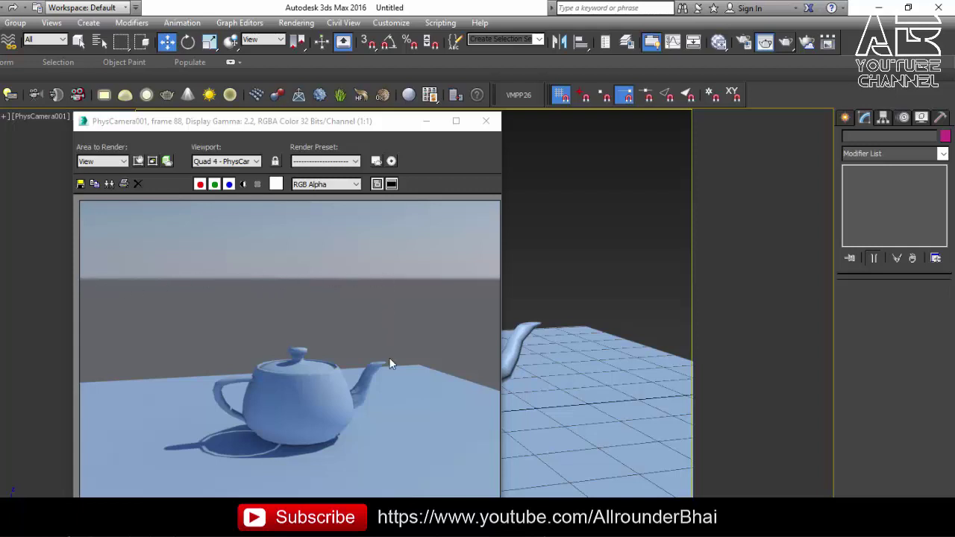
{"action": "left_click", "coordinate": [486, 122]}
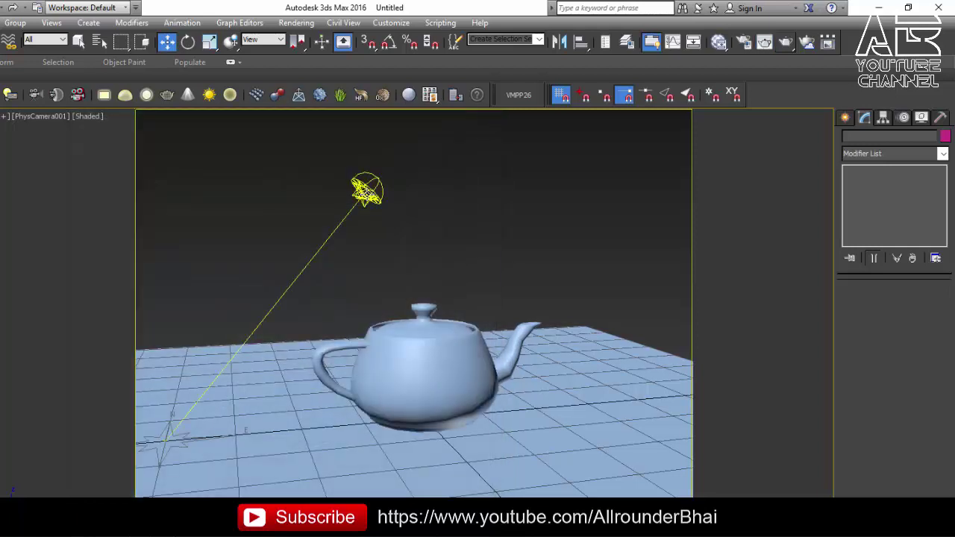
- Give the Daylight001 mr Sky horizon a height of -2 and a blur of 2
{"action": "left_click", "coordinate": [367, 192]}
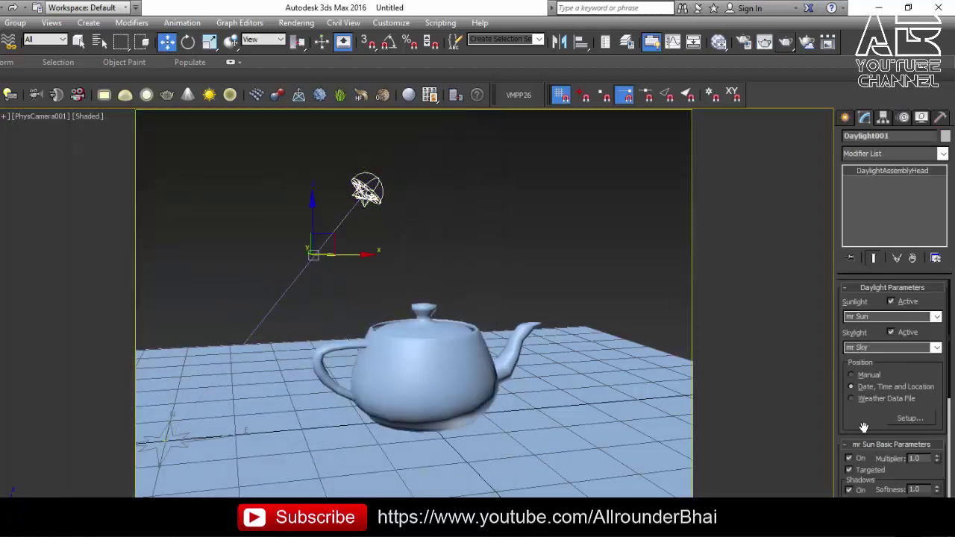
{"action": "left_click_drag", "start_coordinate": [864, 427], "coordinate": [866, 123]}
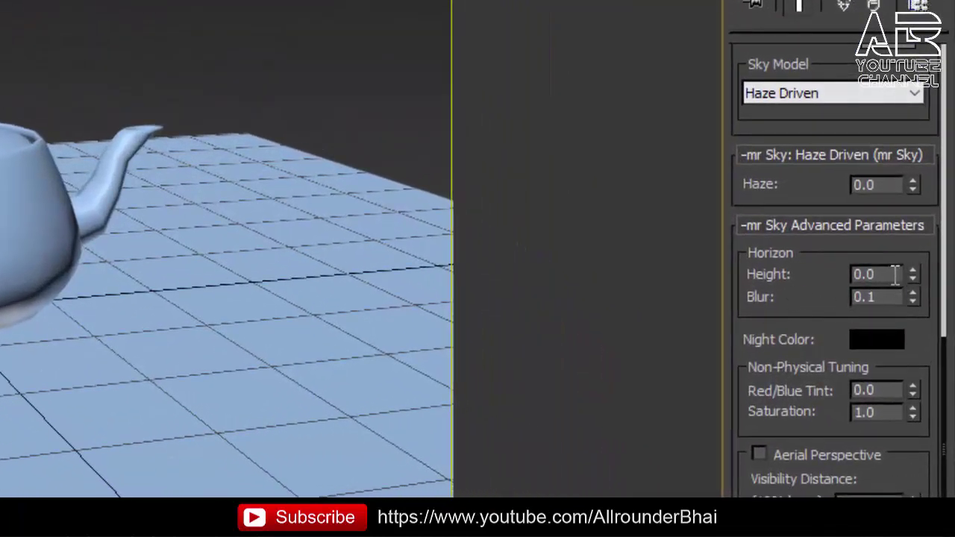
{"action": "double_click", "coordinate": [895, 273]}
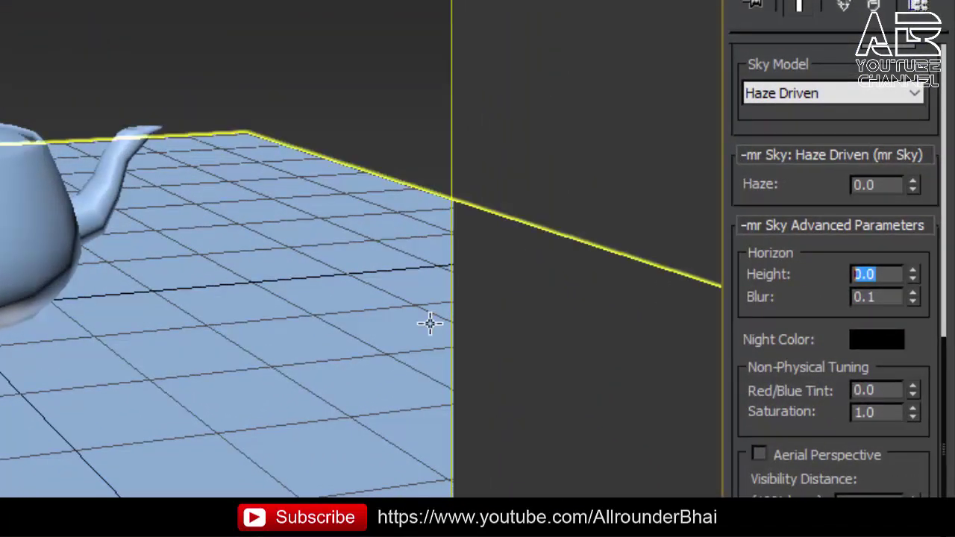
{"action": "type", "text": "-2"}
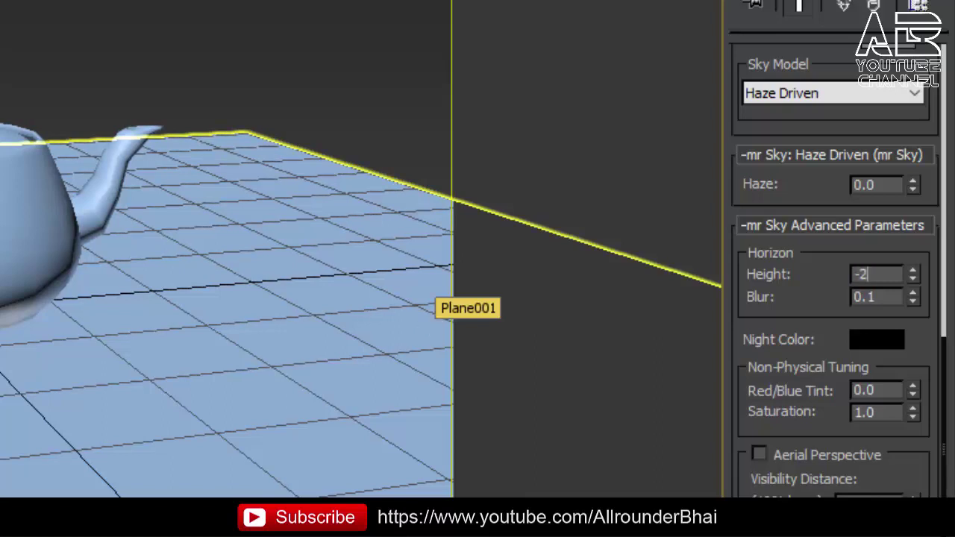
{"action": "double_click", "coordinate": [875, 296]}
{"action": "type", "text": "2"}
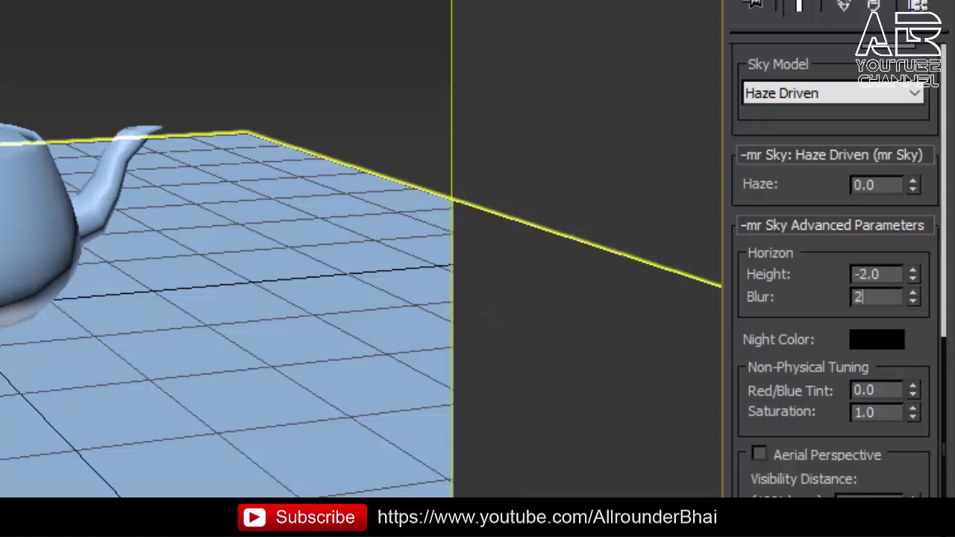
{"action": "key", "text": "Return"}
{"action": "left_click", "coordinate": [207, 23]}
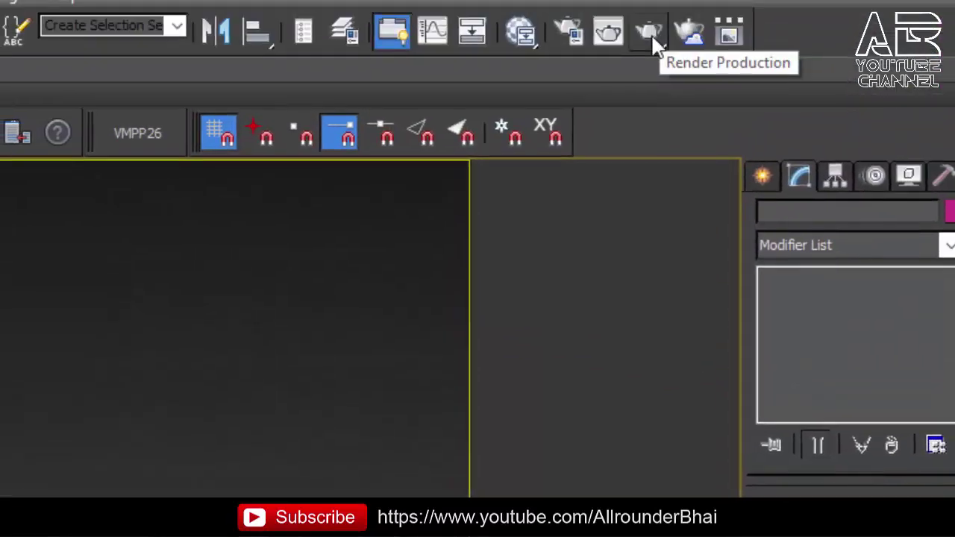
- Test-render frame 88 from PhysCamera001 with two-sided surfaces enabled, then close both render windows
{"action": "left_click", "coordinate": [653, 83]}
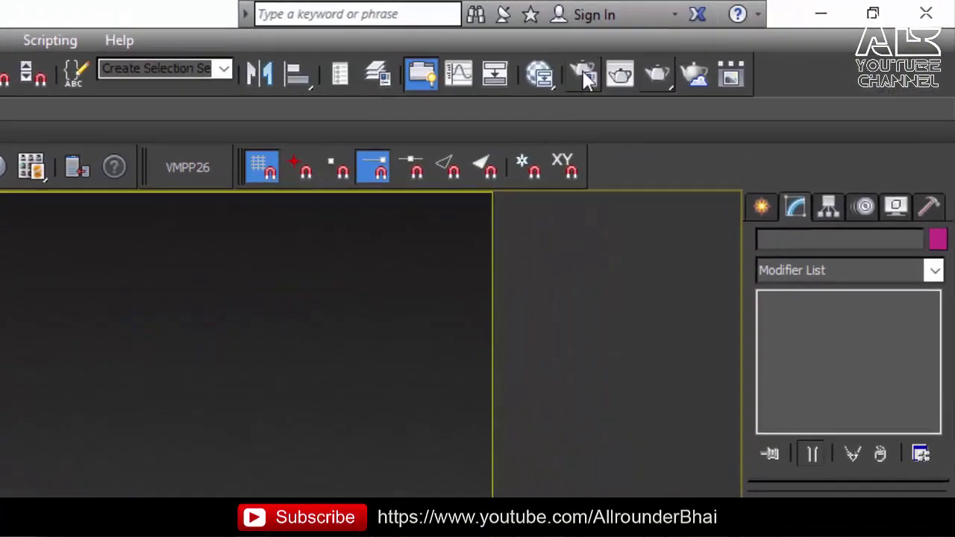
{"action": "left_click", "coordinate": [558, 84]}
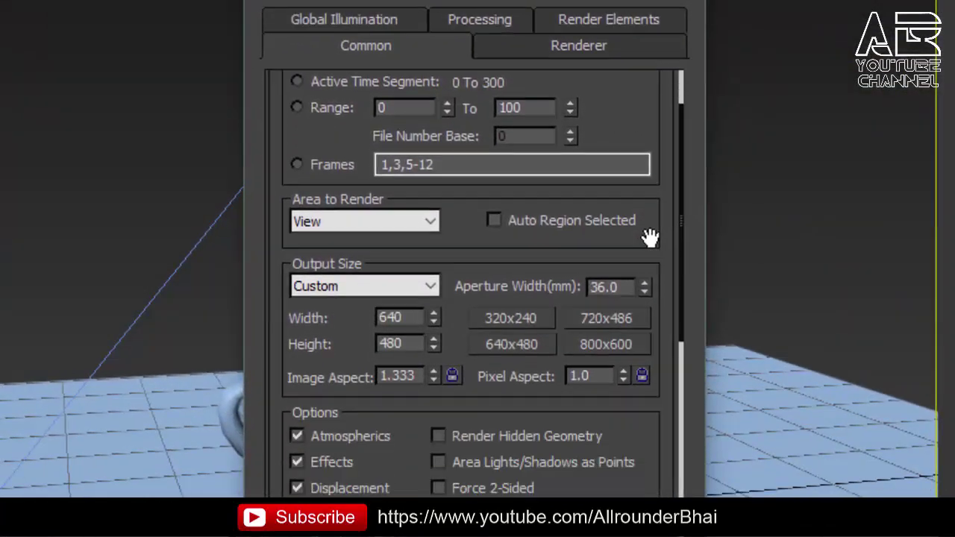
{"action": "left_click_drag", "start_coordinate": [649, 238], "coordinate": [669, 55]}
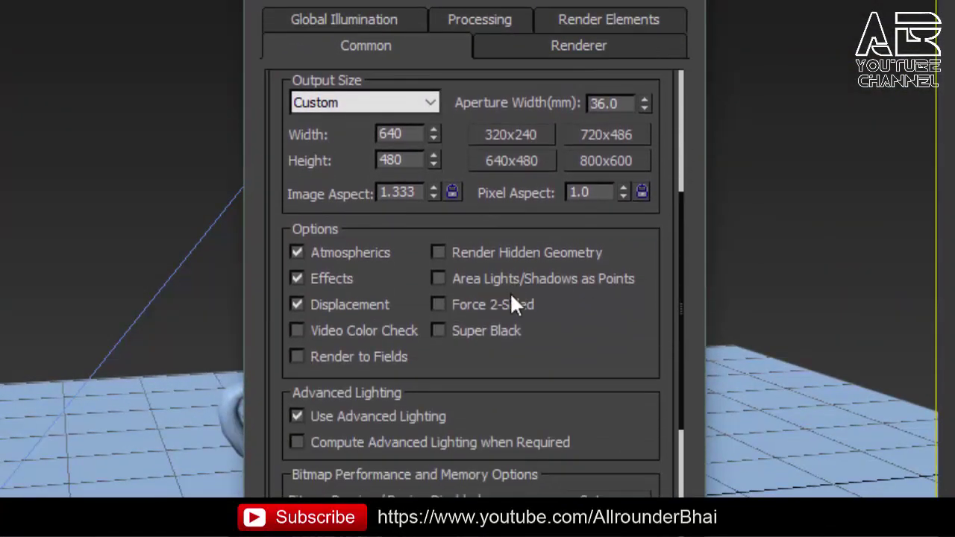
{"action": "left_click", "coordinate": [487, 306]}
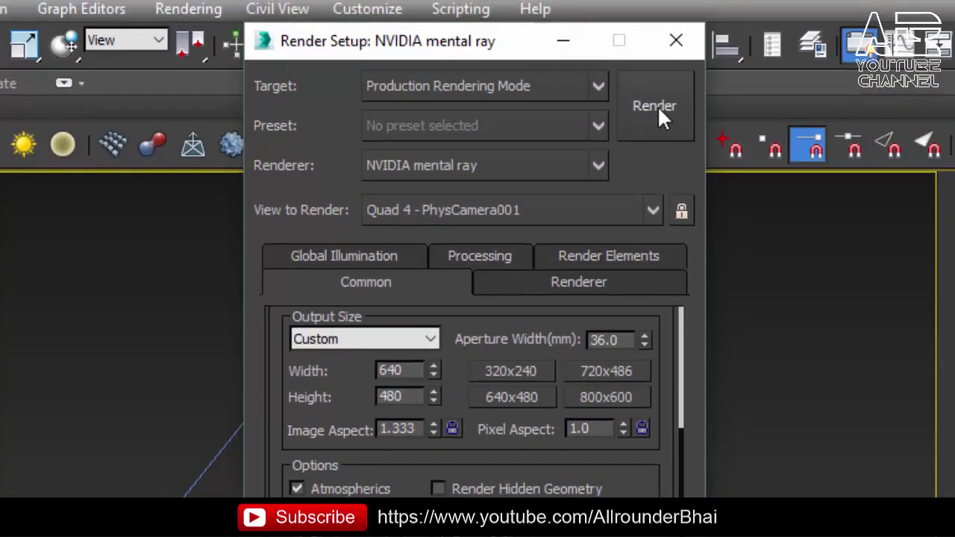
{"action": "left_click", "coordinate": [660, 106]}
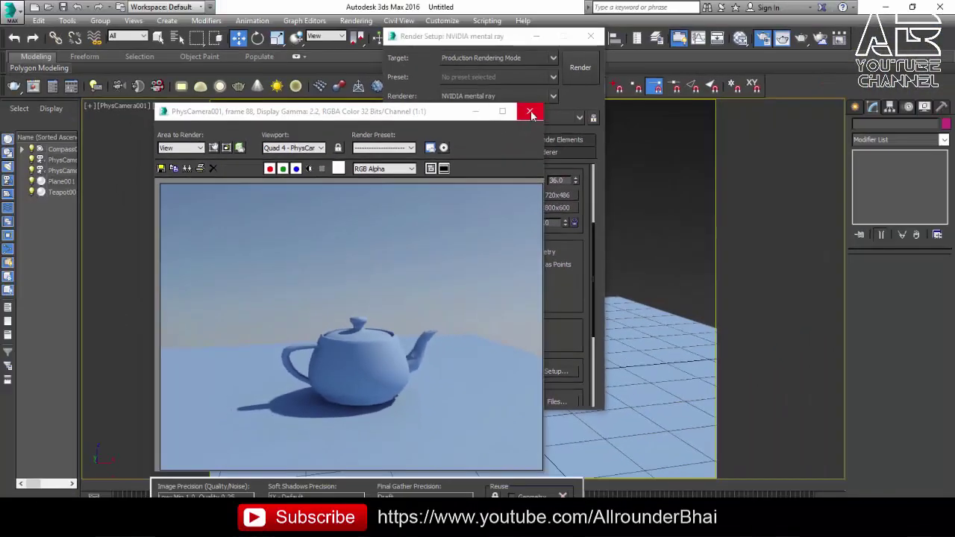
{"action": "left_click", "coordinate": [530, 113]}
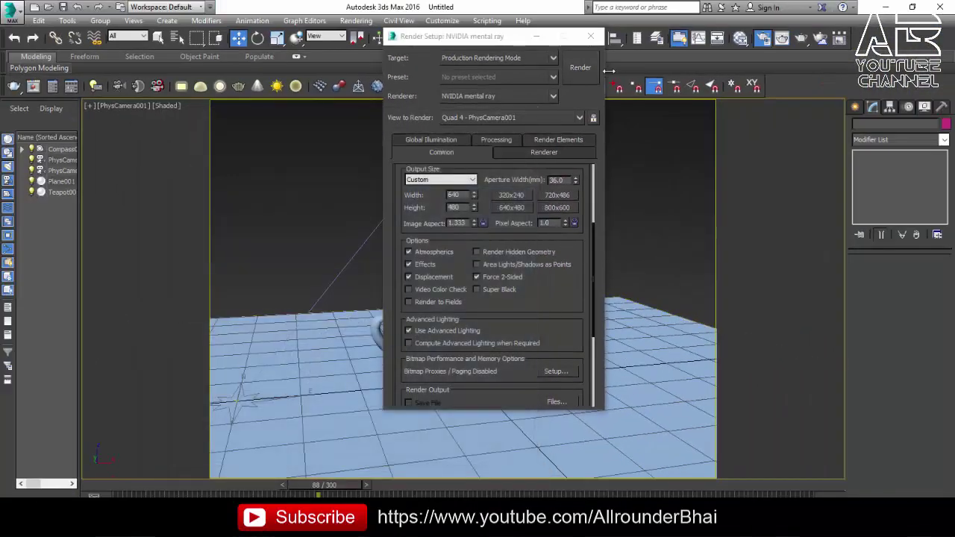
{"action": "left_click", "coordinate": [591, 35]}
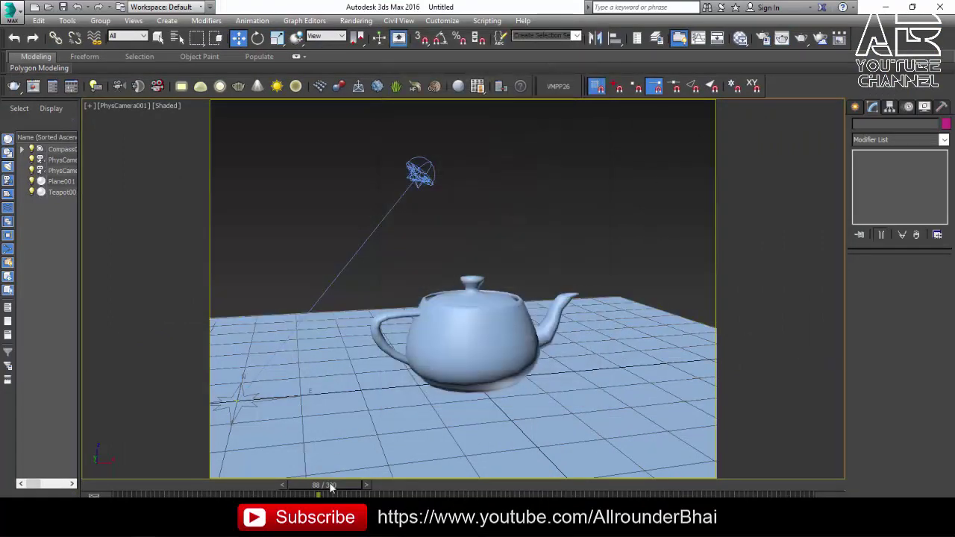
- Rewind the time slider back to frame 0
{"action": "mouse_move", "coordinate": [332, 487]}
{"action": "left_mouse_down"}
{"action": "mouse_move", "coordinate": [159, 487]}
{"action": "mouse_move", "coordinate": [785, 490]}
{"action": "mouse_move", "coordinate": [115, 489]}
{"action": "left_mouse_up"}
{"action": "key", "text": "w"}
{"action": "left_click", "coordinate": [256, 404]}
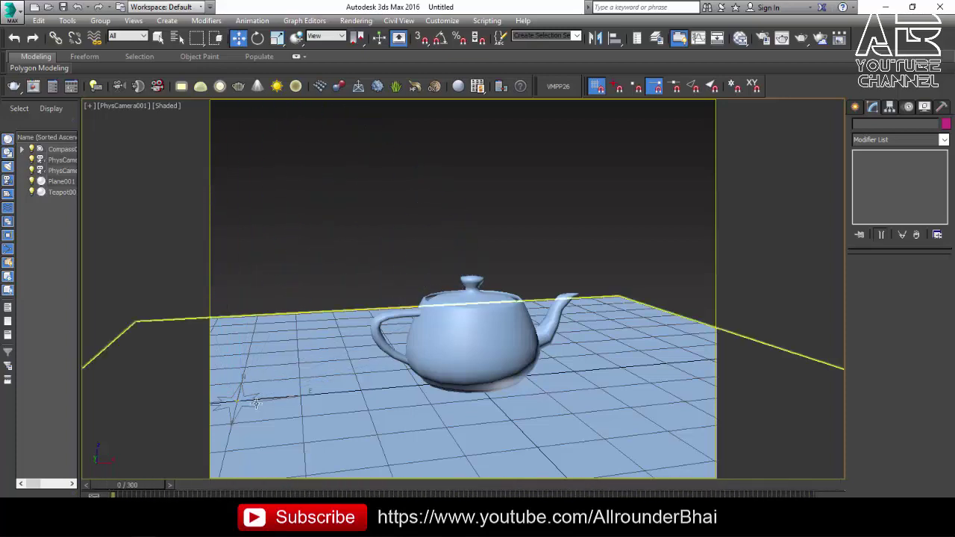
{"action": "left_click", "coordinate": [639, 224]}
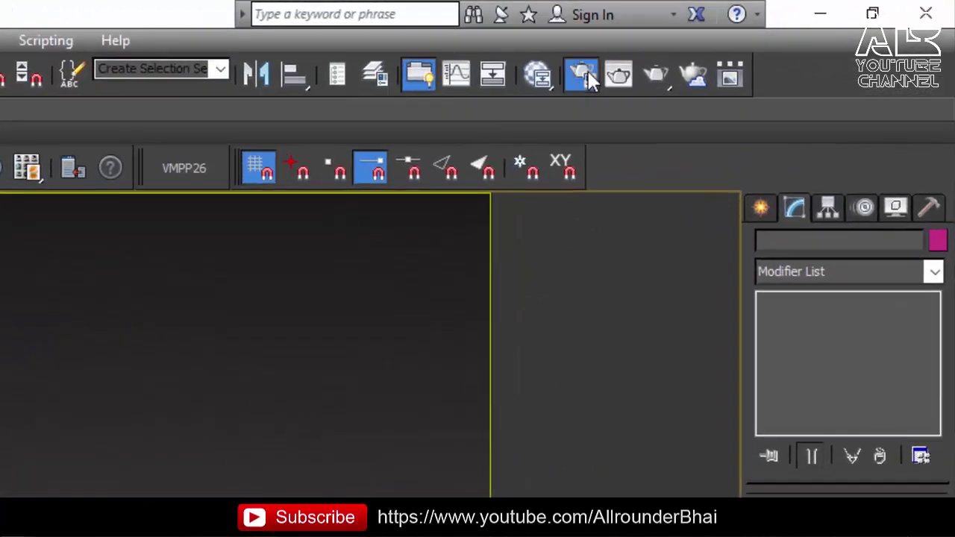
- In Render Setup, set the Time Output range to frames 100 to 200
{"action": "left_click", "coordinate": [586, 76]}
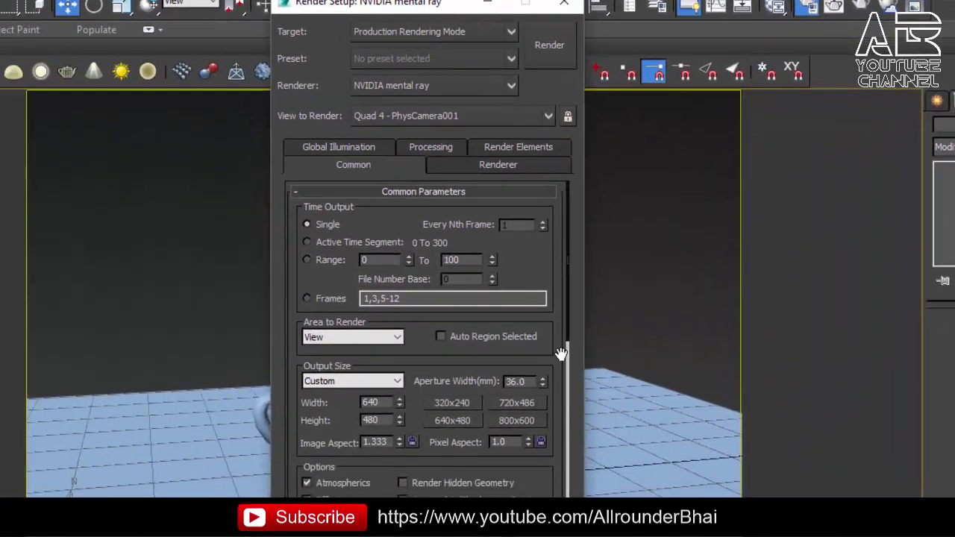
{"action": "mouse_move", "coordinate": [561, 353]}
{"action": "left_mouse_down"}
{"action": "mouse_move", "coordinate": [555, 152]}
{"action": "mouse_move", "coordinate": [551, 402]}
{"action": "left_mouse_up"}
{"action": "left_click", "coordinate": [341, 243]}
{"action": "scroll", "coordinate": [466, 251], "scroll_direction": "down", "scroll_amount": 1}
{"action": "scroll", "coordinate": [467, 252], "scroll_direction": "up", "scroll_amount": 1}
{"action": "double_click", "coordinate": [371, 260]}
{"action": "type", "text": "100"}
{"action": "double_click", "coordinate": [459, 260]}
{"action": "type", "text": "2"}
{"action": "key", "text": "Return"}
{"action": "double_click", "coordinate": [374, 260]}
- Switch Time Output to Active Time Segment (frames 0 to 300) and bring Render Output into view
{"action": "left_click", "coordinate": [325, 243]}
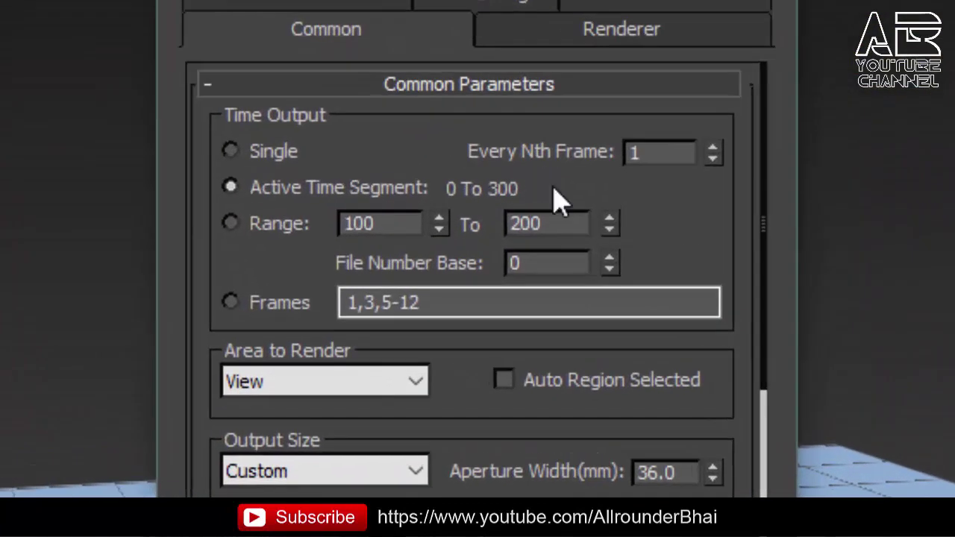
{"action": "mouse_move", "coordinate": [565, 198]}
{"action": "left_mouse_down"}
{"action": "mouse_move", "coordinate": [565, 166]}
{"action": "mouse_move", "coordinate": [582, 202]}
{"action": "left_mouse_up"}
{"action": "mouse_move", "coordinate": [682, 261]}
{"action": "left_mouse_down"}
{"action": "mouse_move", "coordinate": [686, 154]}
{"action": "mouse_move", "coordinate": [688, 210]}
{"action": "left_mouse_up"}
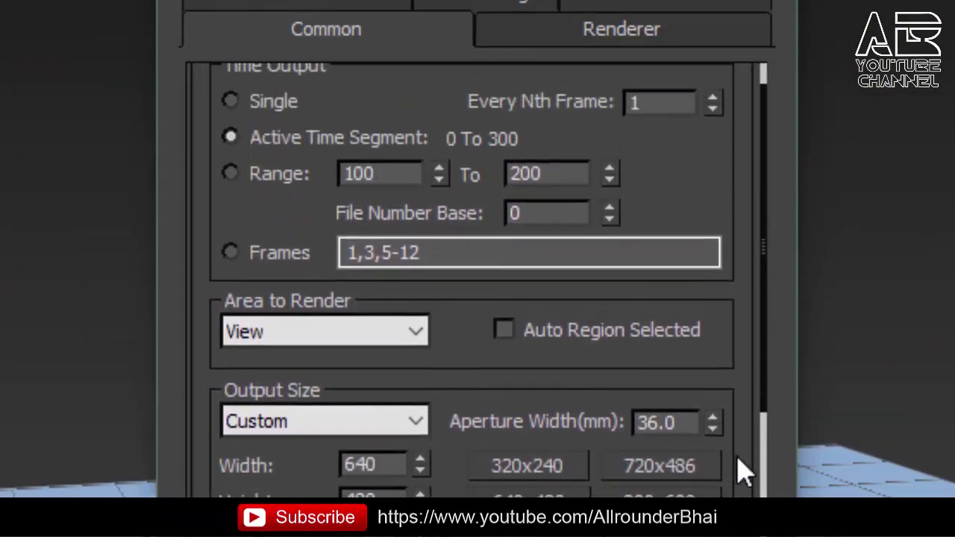
{"action": "left_click_drag", "start_coordinate": [742, 473], "coordinate": [759, 254]}
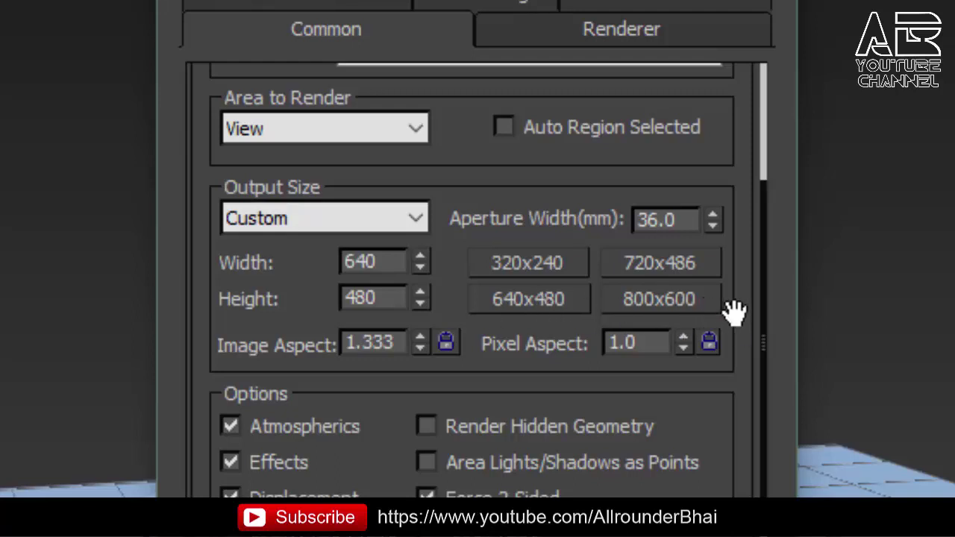
{"action": "left_click_drag", "start_coordinate": [746, 260], "coordinate": [761, 104]}
{"action": "scroll", "coordinate": [747, 149], "scroll_direction": "down", "scroll_amount": 3}
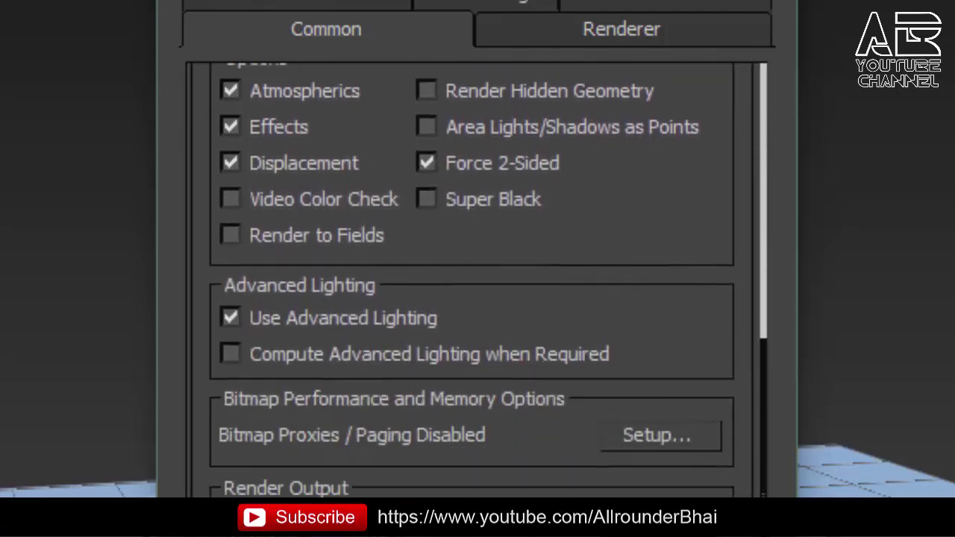
{"action": "scroll", "coordinate": [694, 224], "scroll_direction": "down", "scroll_amount": 3}
{"action": "scroll", "coordinate": [634, 284], "scroll_direction": "down", "scroll_amount": 1}
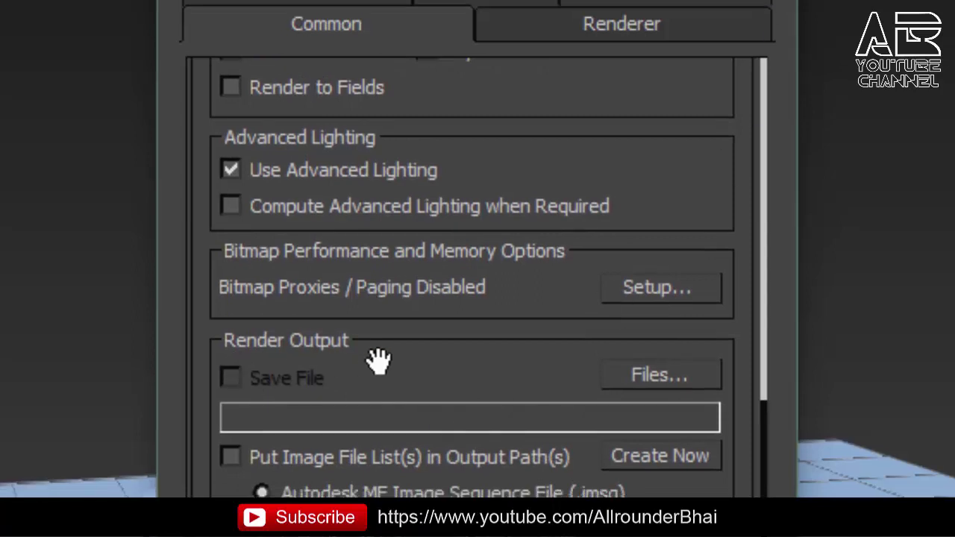
{"action": "left_click_drag", "start_coordinate": [378, 358], "coordinate": [386, 207]}
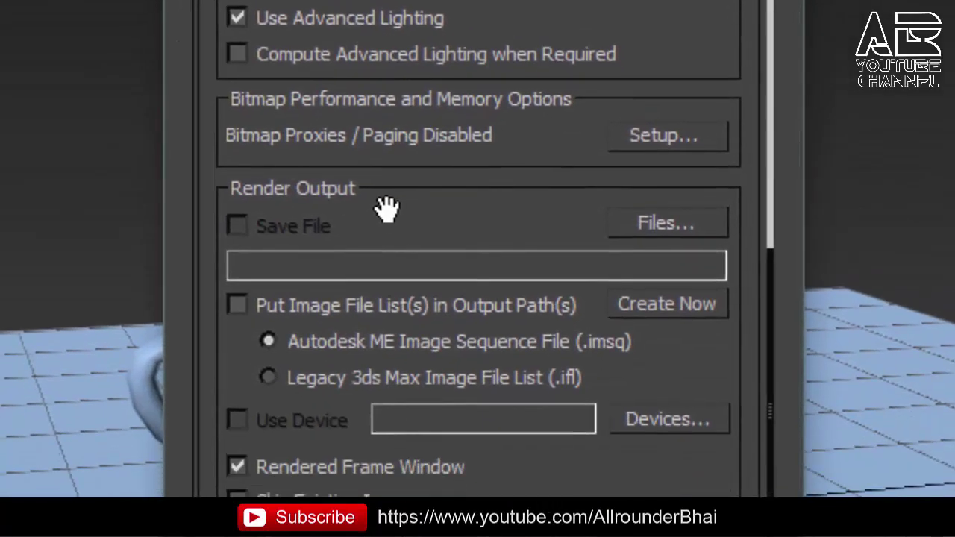
- Save render output to the Desktop as 'sunrise to sunset 3d animation.avi' with DV Video Encoder compression
{"action": "left_click", "coordinate": [669, 223]}
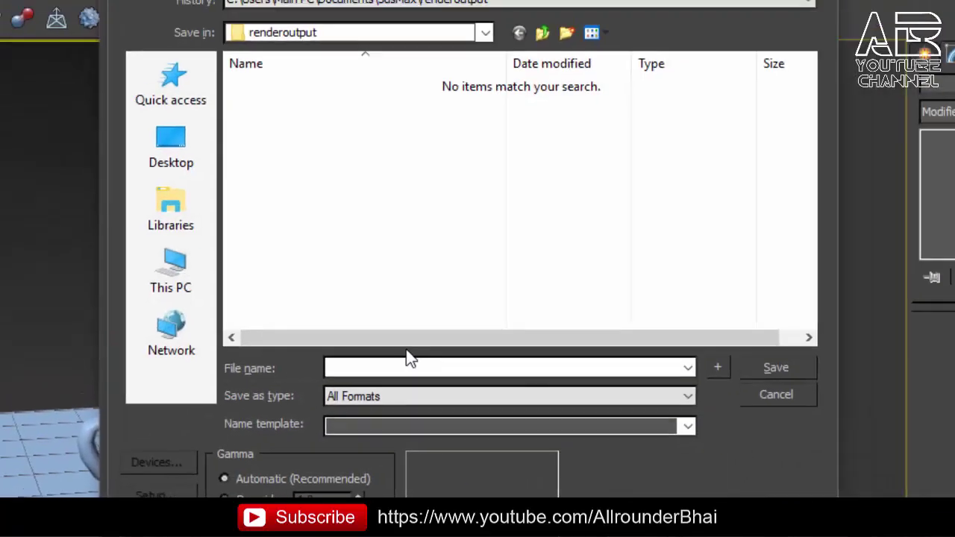
{"action": "left_click", "coordinate": [177, 160]}
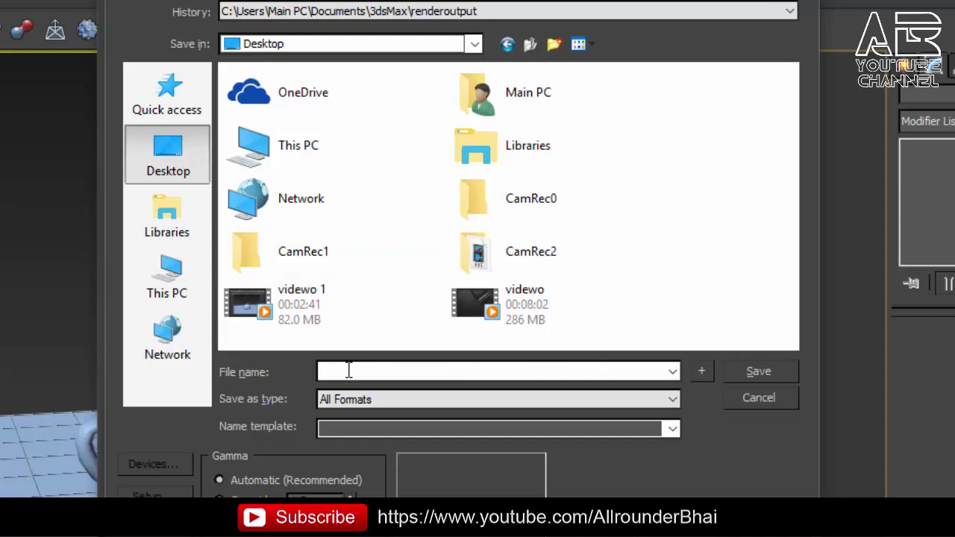
{"action": "type", "text": "sunri"}
{"action": "type", "text": "se t"}
{"action": "type", "text": "o sun"}
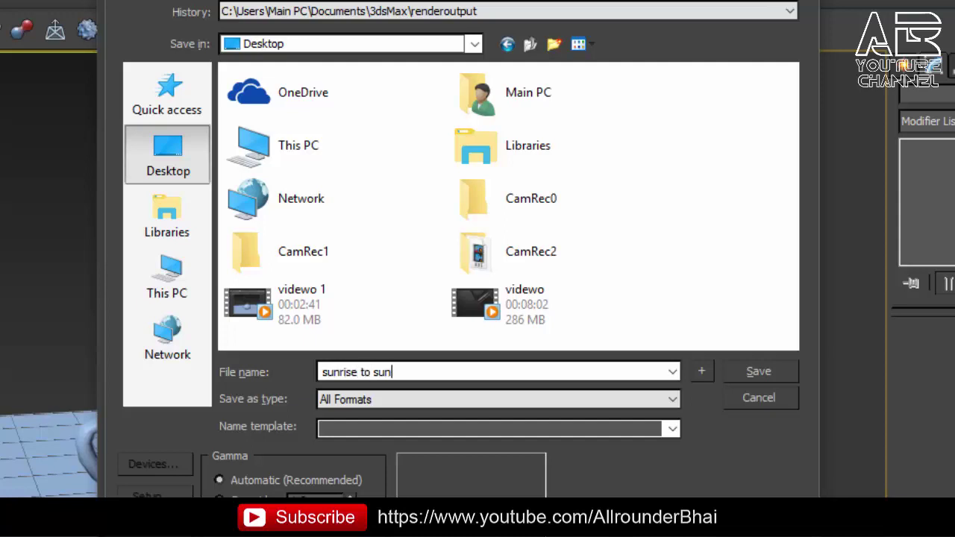
{"action": "type", "text": "sert"}
{"action": "type", "text": "t"}
{"action": "type", "text": " 3d anim"}
{"action": "type", "text": "ation"}
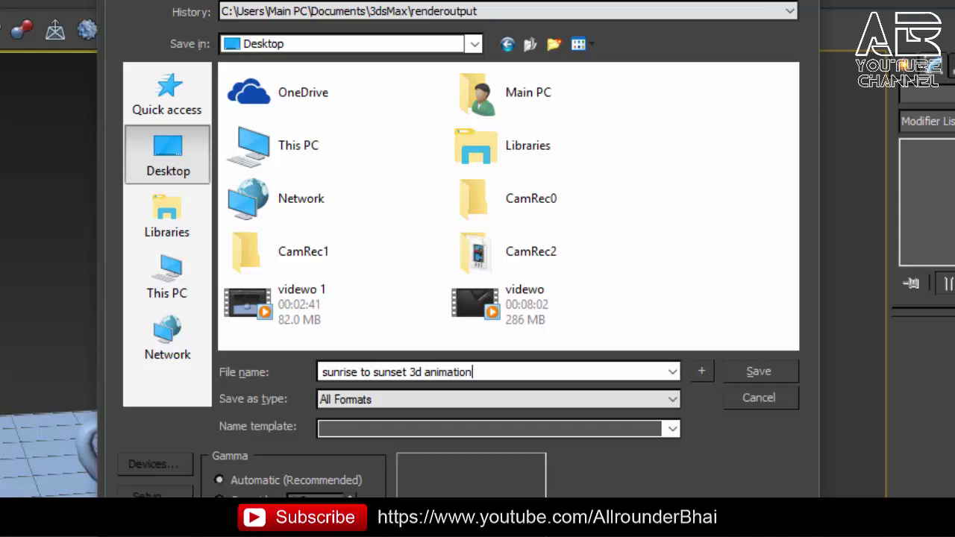
{"action": "left_click", "coordinate": [650, 398]}
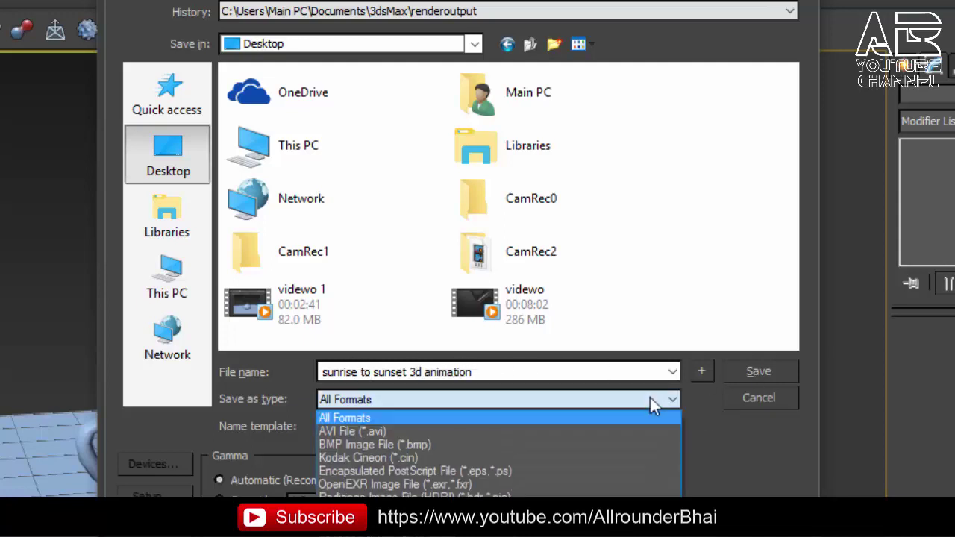
{"action": "left_click", "coordinate": [627, 432]}
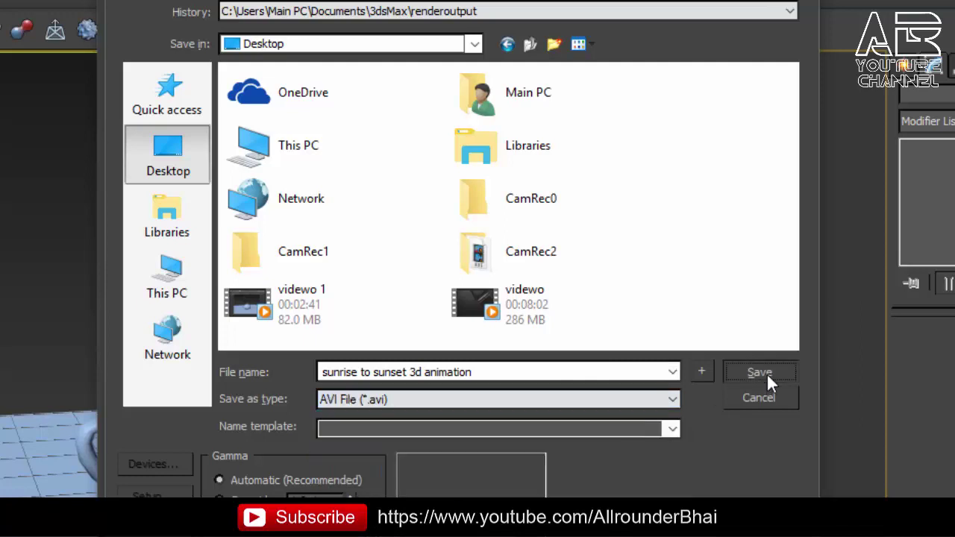
{"action": "left_click", "coordinate": [766, 372]}
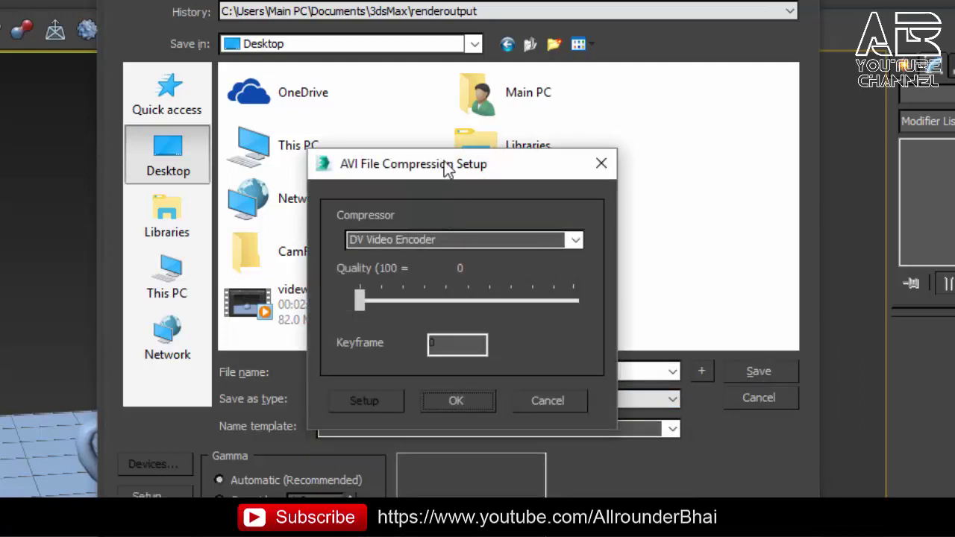
{"action": "left_click_drag", "start_coordinate": [447, 168], "coordinate": [393, 76]}
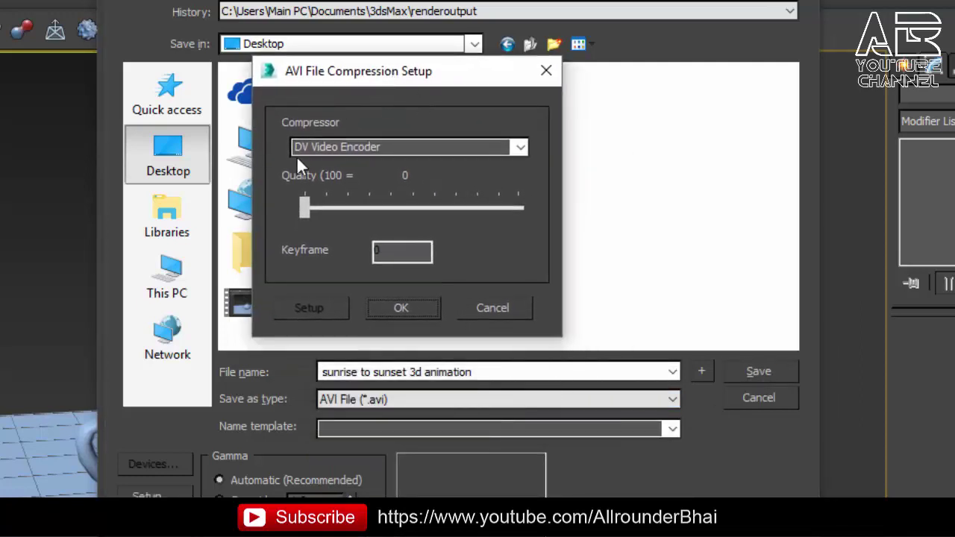
{"action": "left_click", "coordinate": [413, 310]}
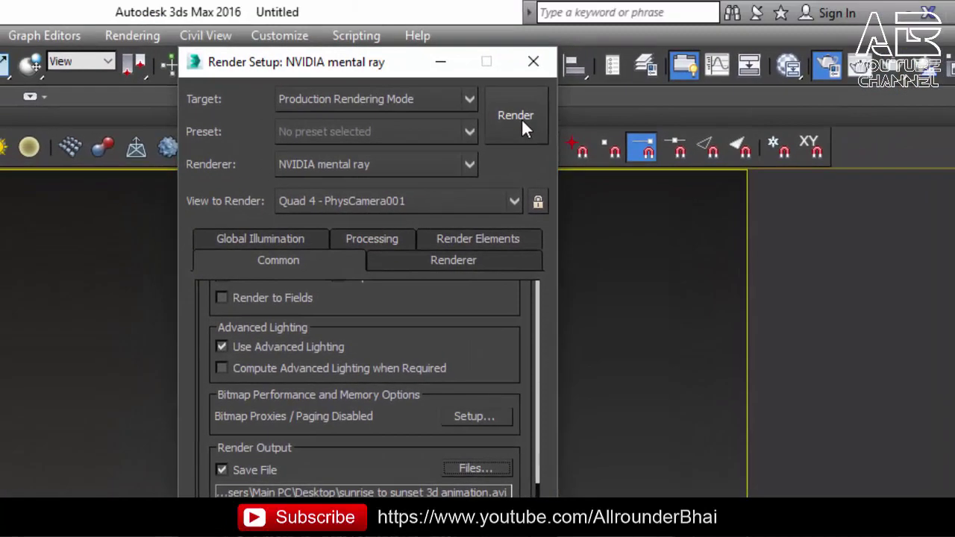
- Render all frames 0 to 300 to the AVI, then close both render windows
{"action": "left_click", "coordinate": [522, 124]}
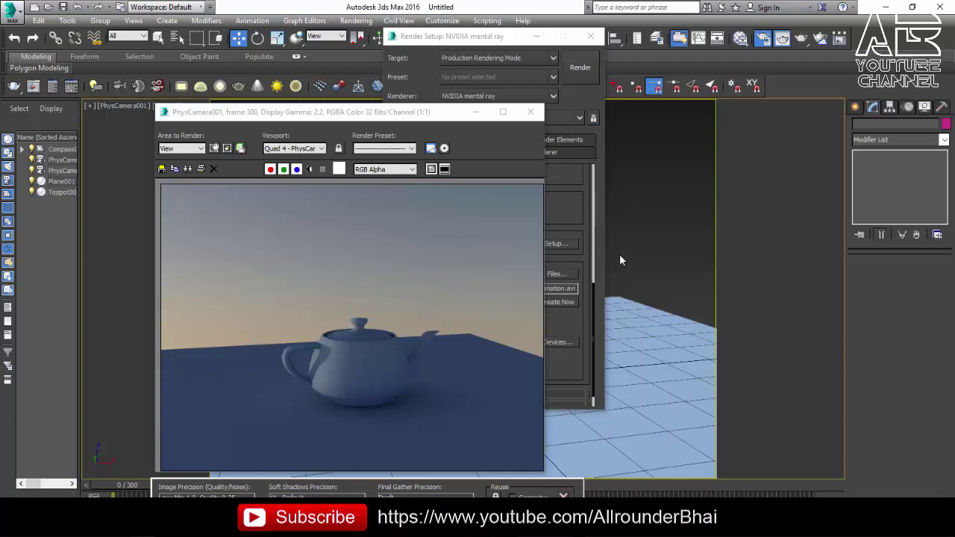
{"action": "left_click", "coordinate": [530, 113]}
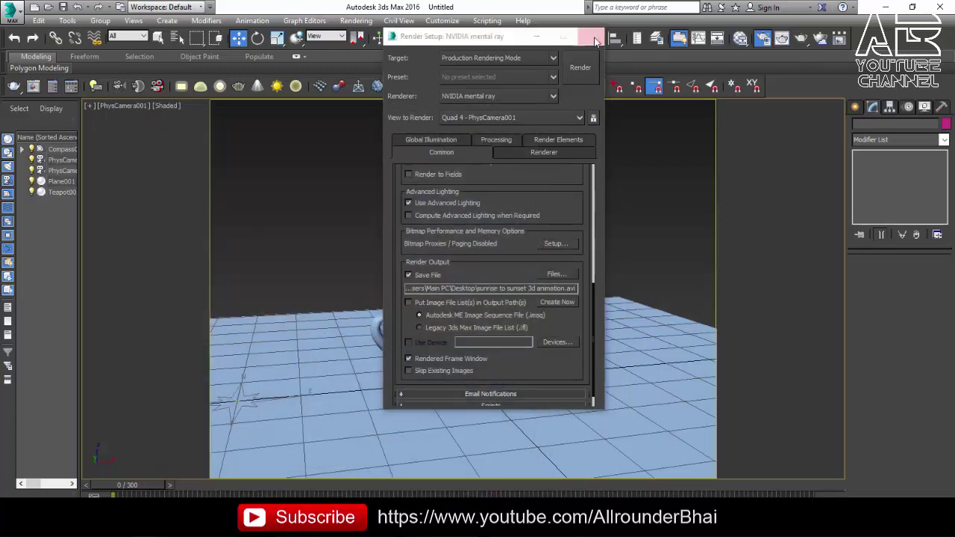
{"action": "left_click", "coordinate": [592, 36]}
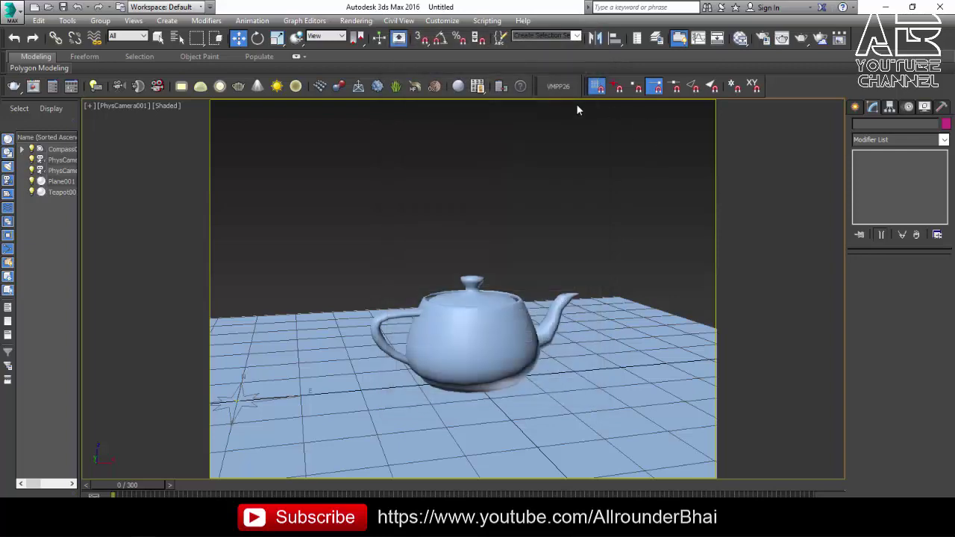
- Minimize 3ds Max and watch the sunrise to sunset AVI full screen in Windows Media Player, then close it
{"action": "left_click", "coordinate": [885, 7]}
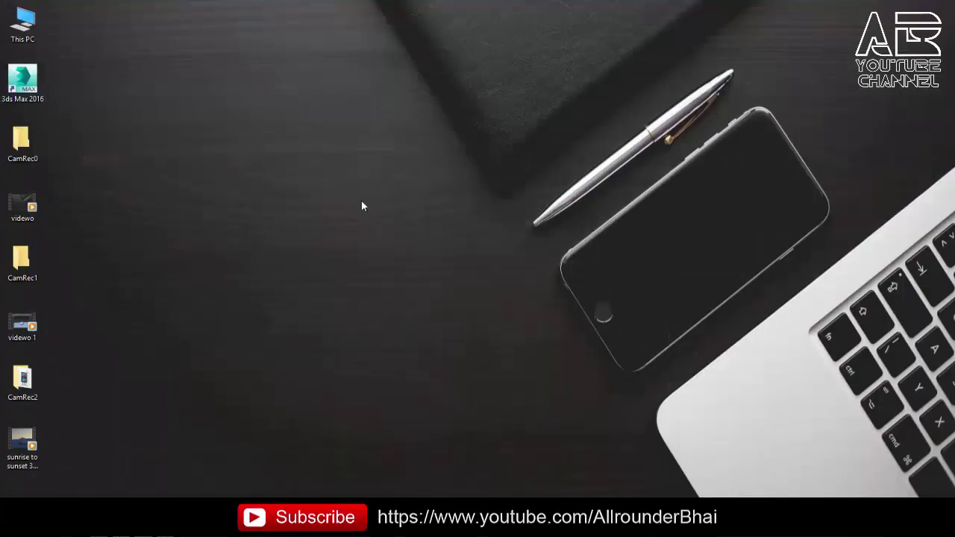
{"action": "left_click", "coordinate": [23, 453]}
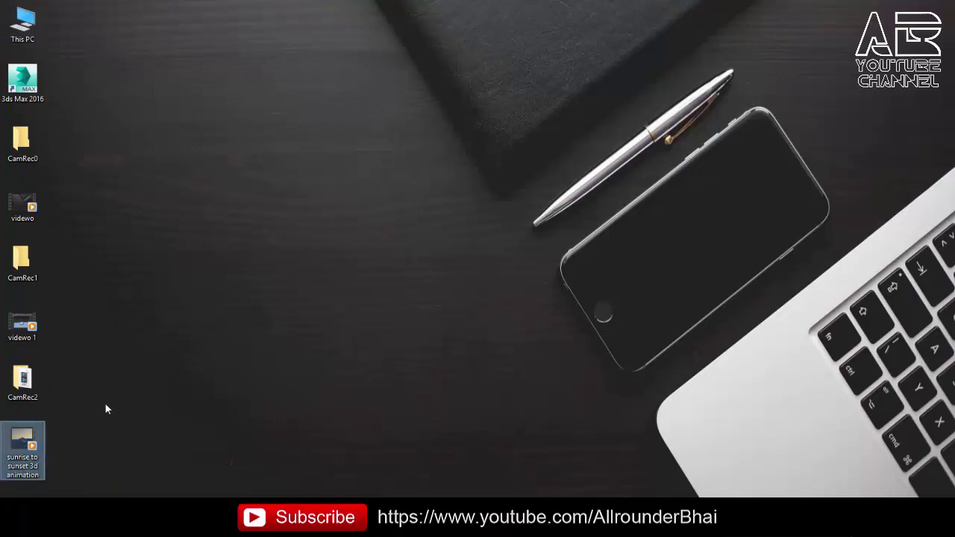
{"action": "double_click", "coordinate": [23, 442]}
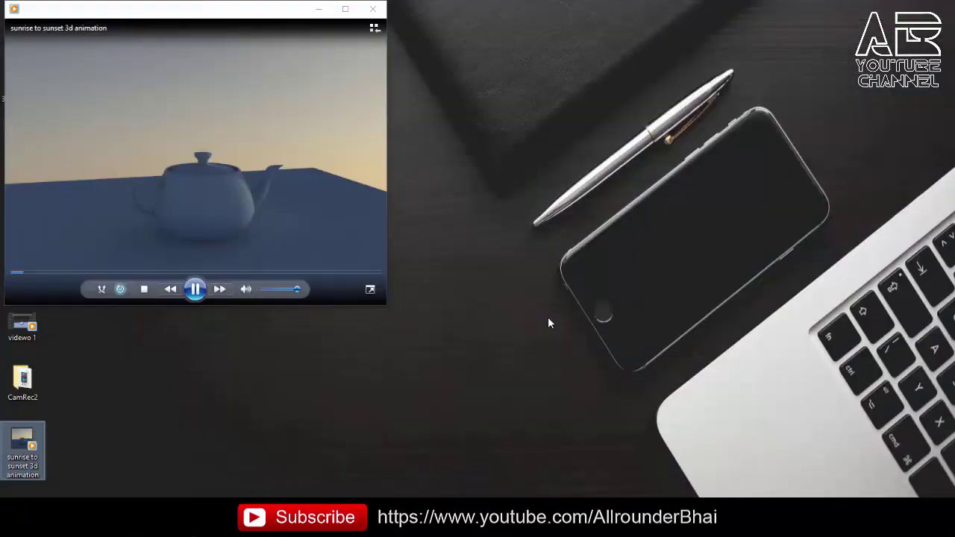
{"action": "double_click", "coordinate": [364, 238]}
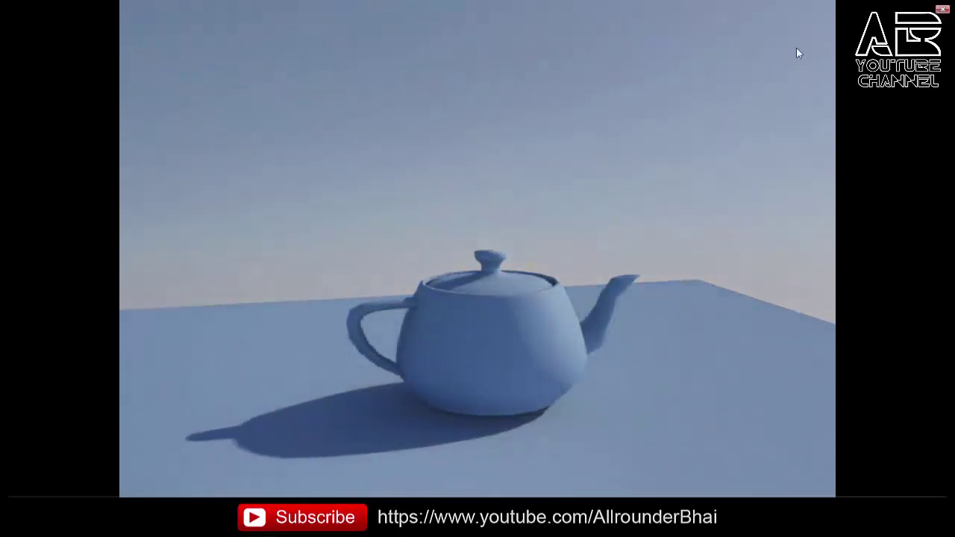
{"action": "double_click", "coordinate": [614, 109]}
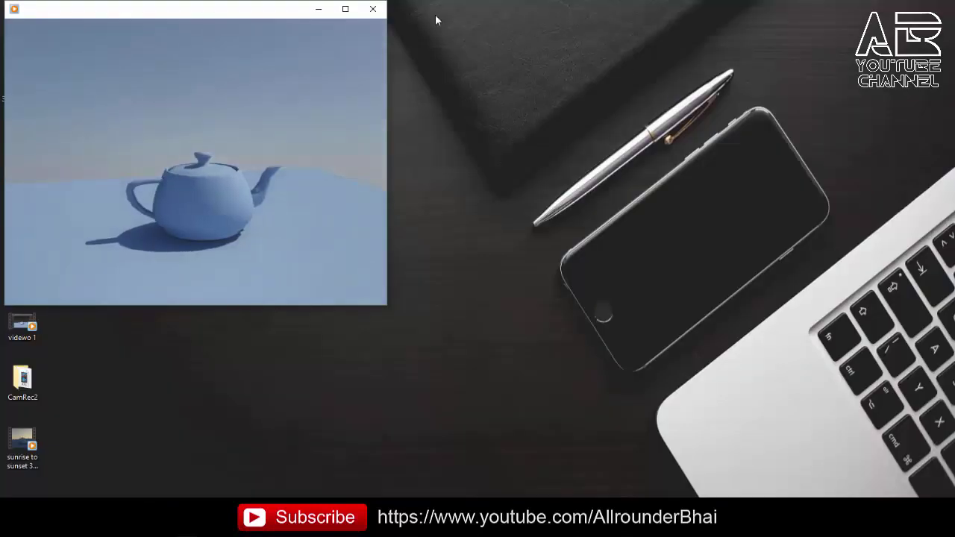
{"action": "left_click", "coordinate": [372, 10]}
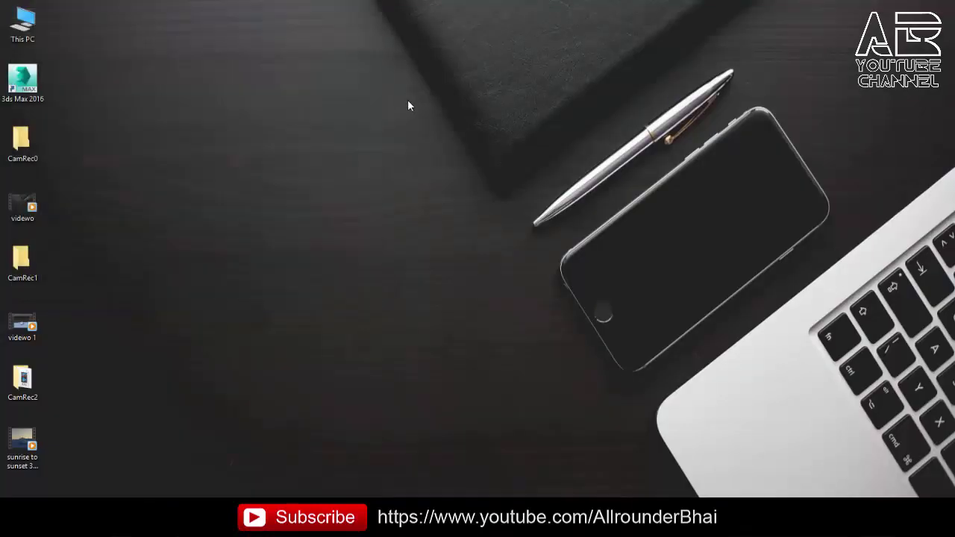